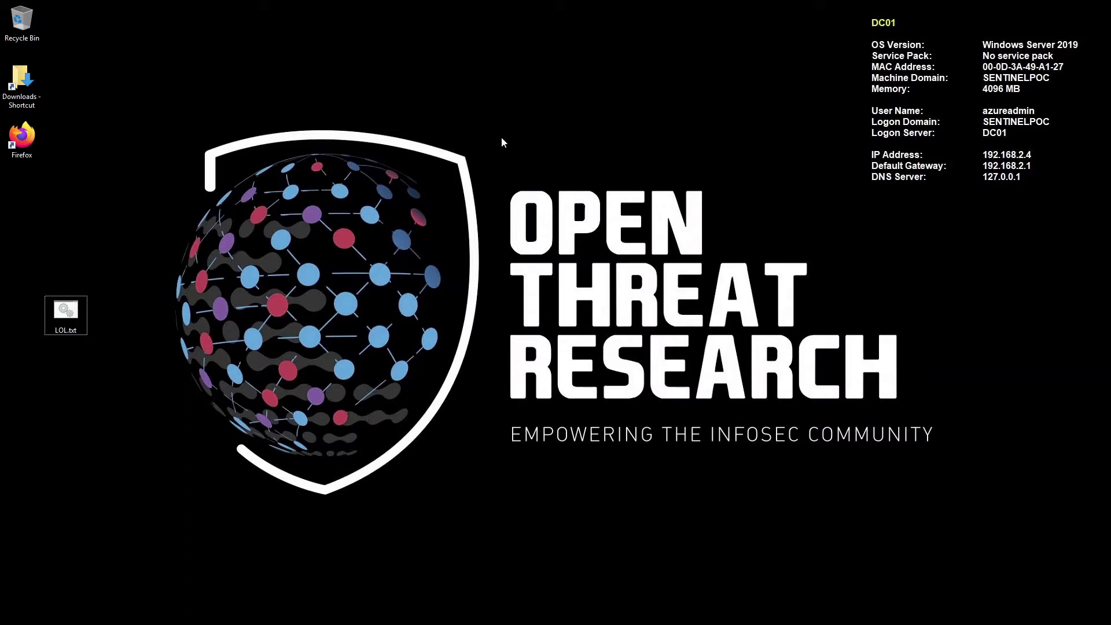
Move the LOL.txt icon to the upper middle of the desktop and run it
{"action": "left_click_drag", "start_coordinate": [76, 304], "coordinate": [559, 130]}
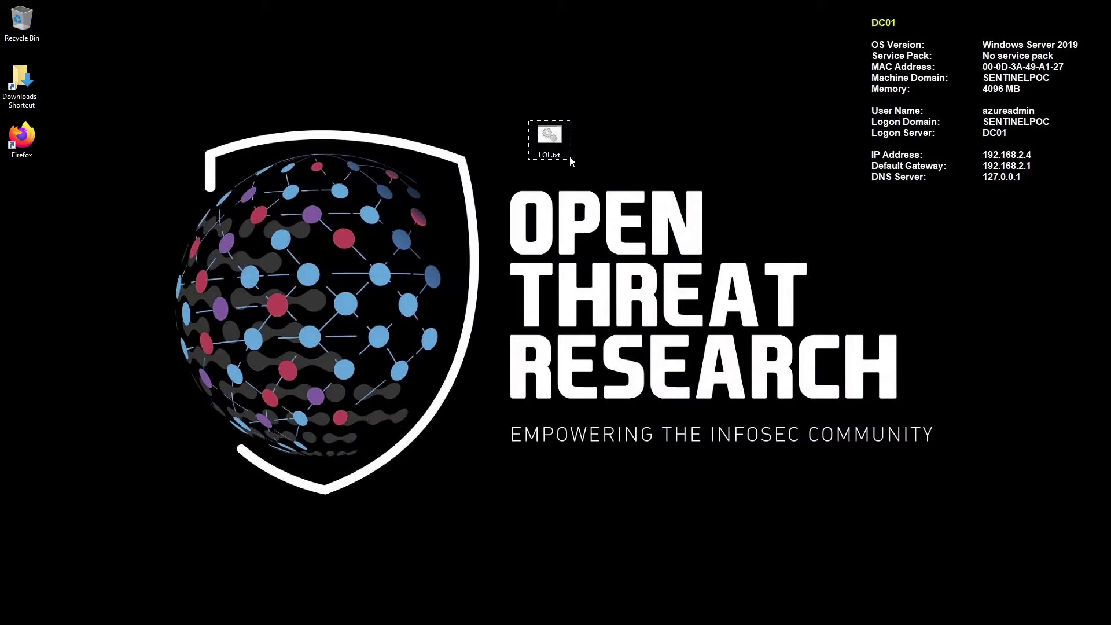
{"action": "double_click", "coordinate": [560, 139]}
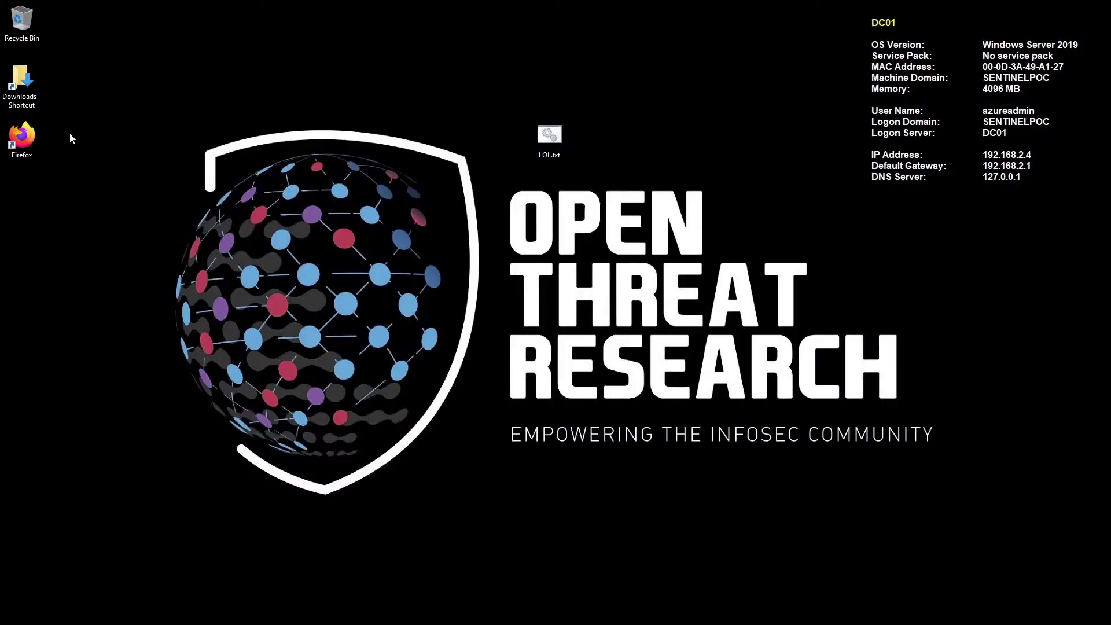
Launch Firefox from its desktop icon so a fresh New Tab page opens
{"action": "double_click", "coordinate": [22, 137]}
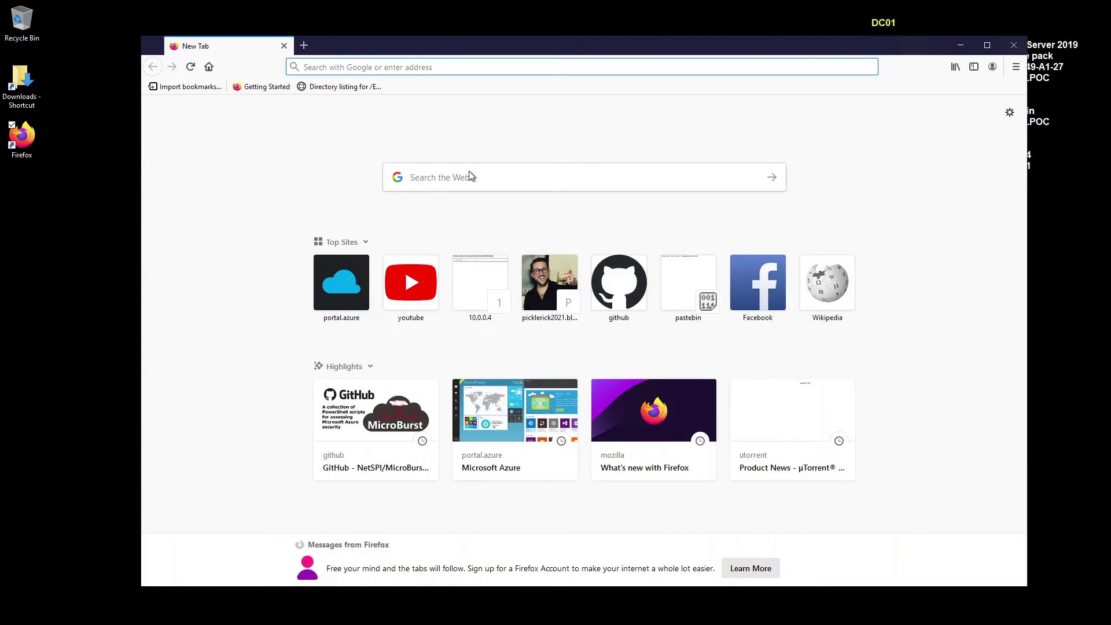
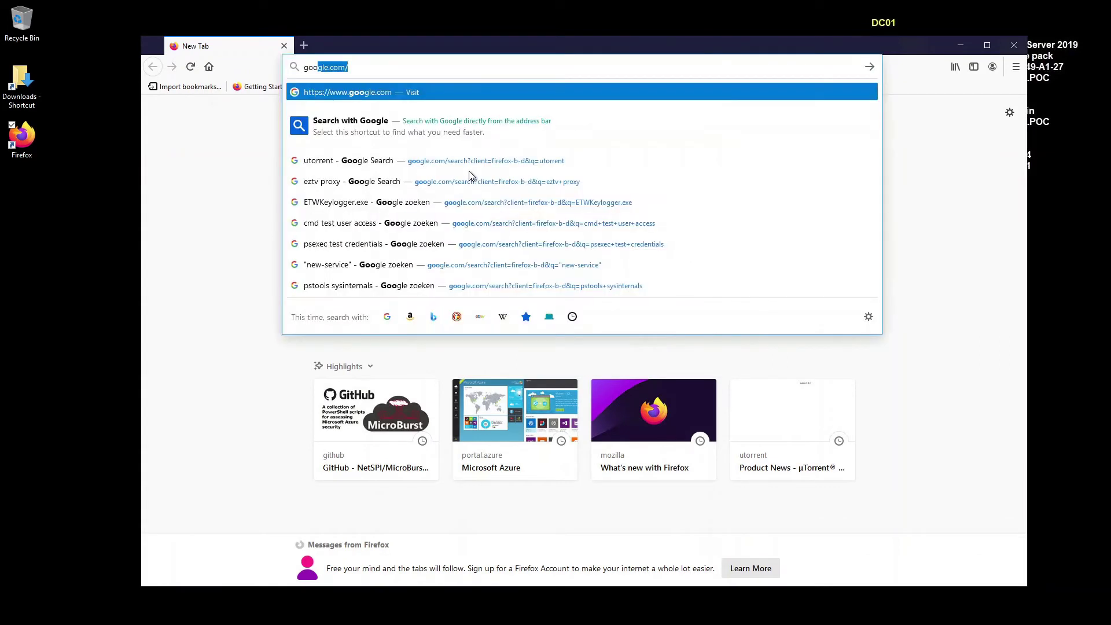
Go to google.com and search a sentence stating a made-up bank password
{"action": "key", "text": "Return"}
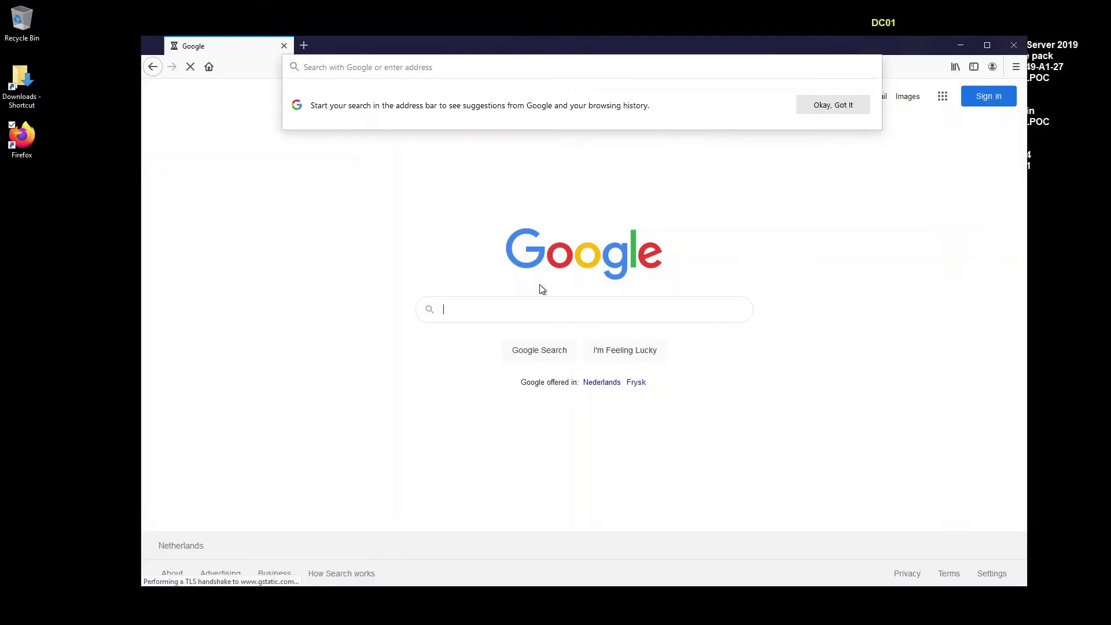
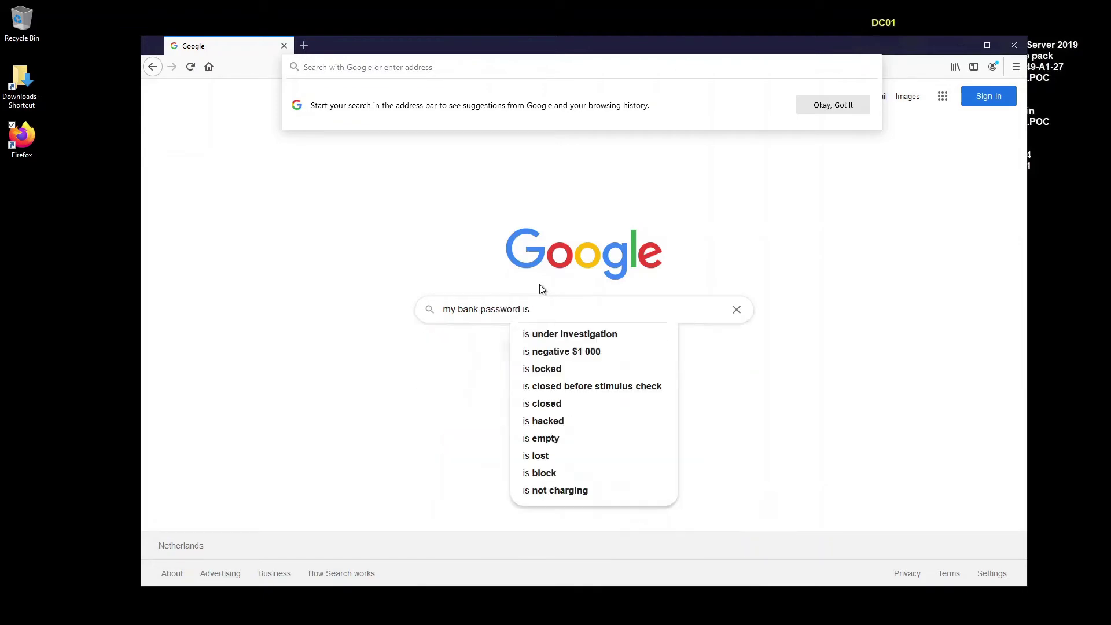
{"action": "key", "text": "Return"}
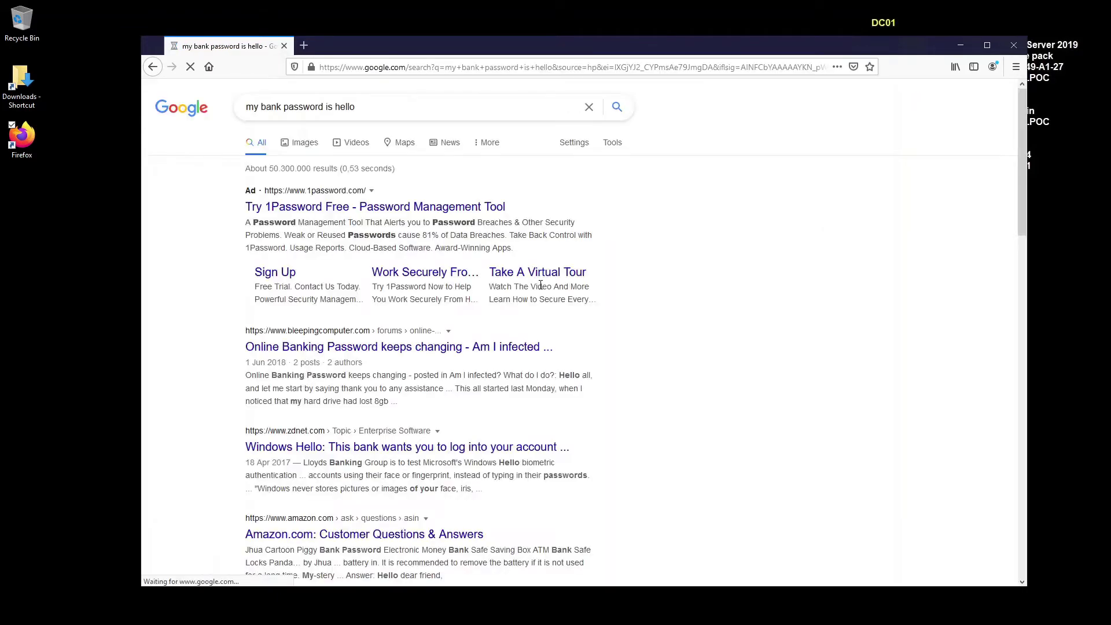
{"action": "key", "text": "super"}
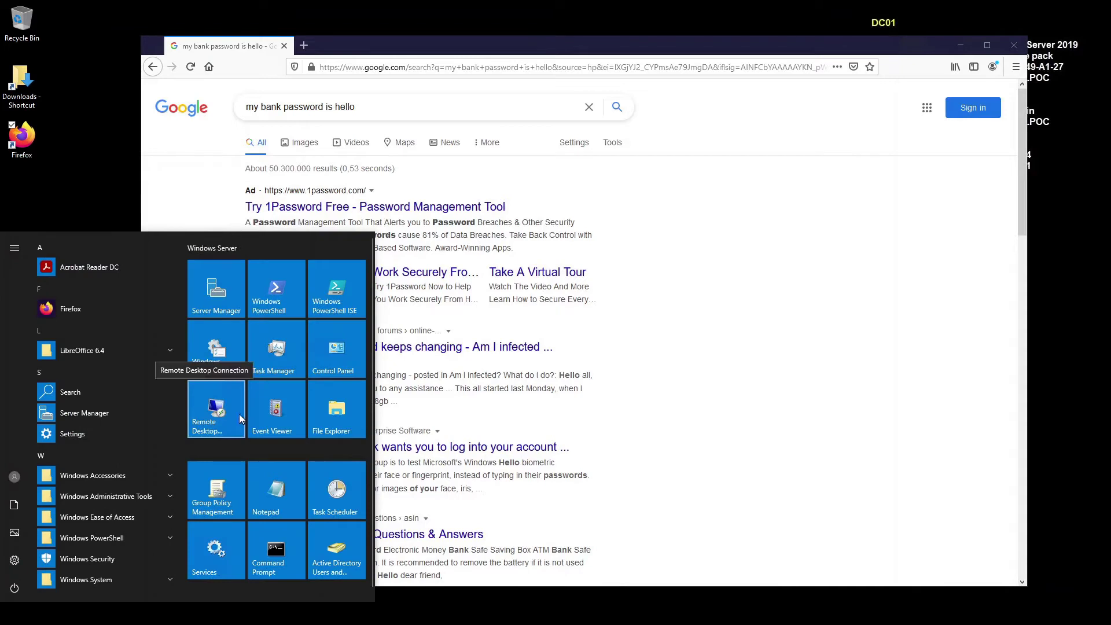
In a new Notepad document, type a test username, fixing a typo, then a password phrase
{"action": "left_click", "coordinate": [276, 488]}
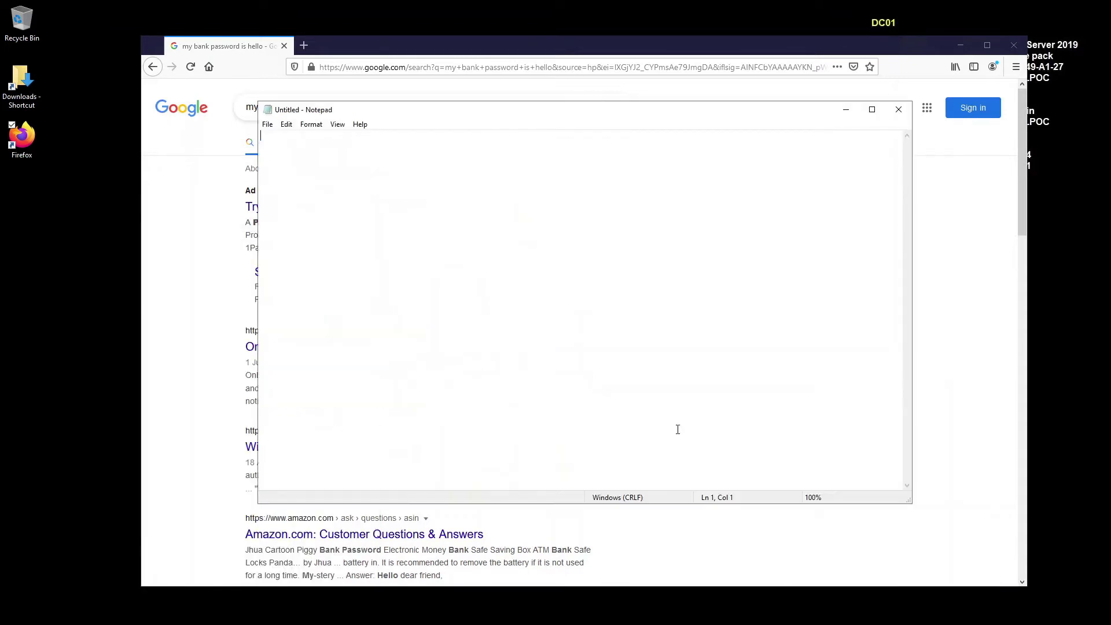
{"action": "key", "text": "BackSpace"}
{"action": "key", "text": "BackSpace"}
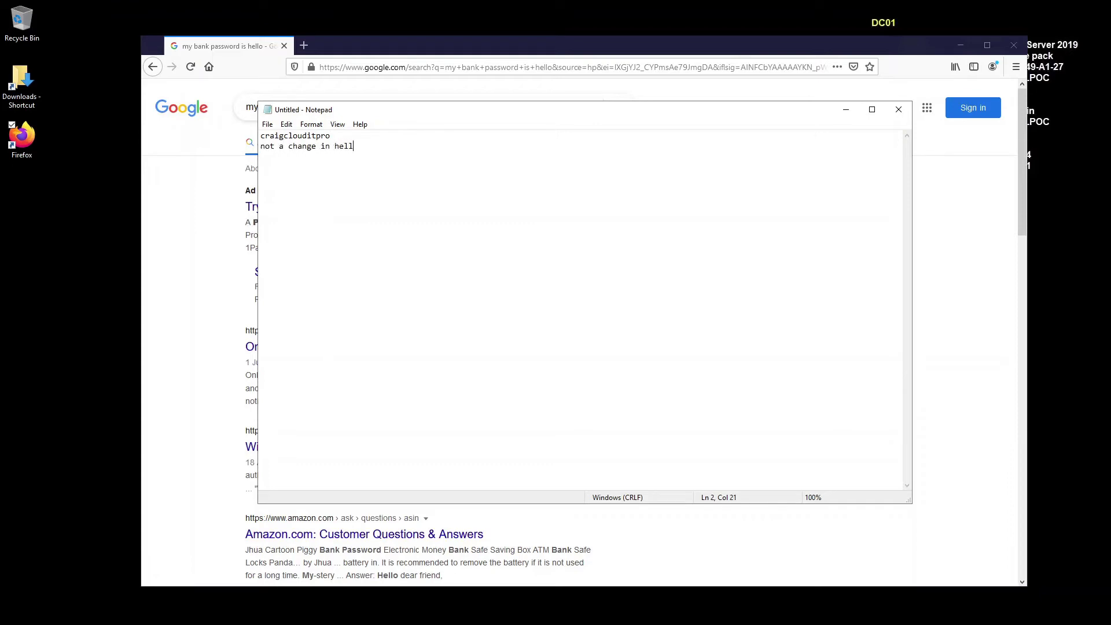
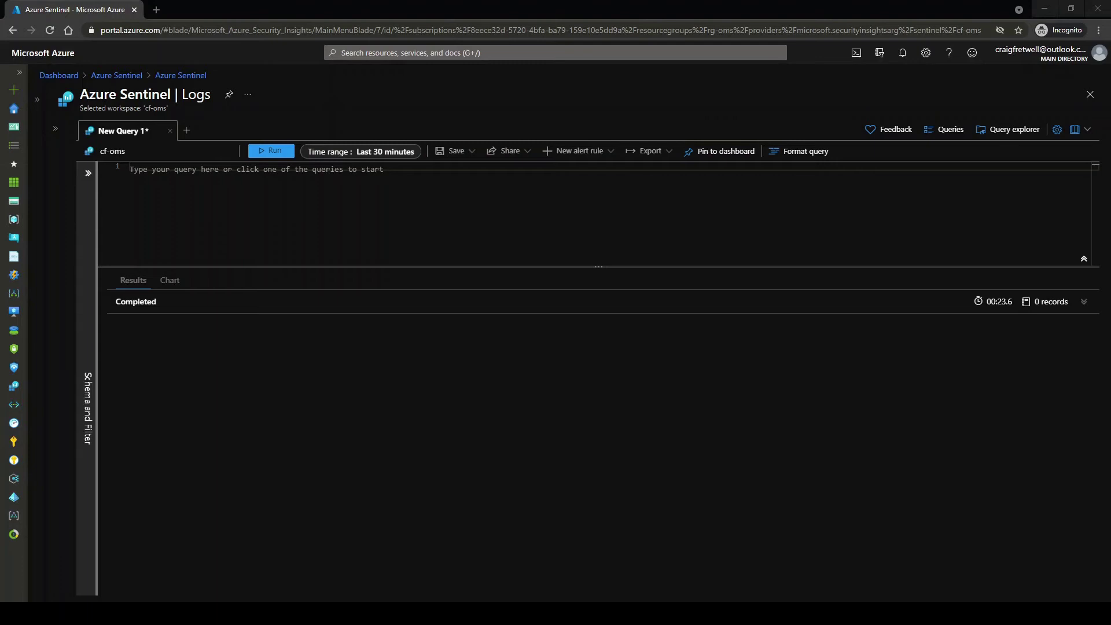
Query the Event table where Source == "Microsoft-Windows-Sysmon" and run it, returning 524 records
{"action": "left_click", "coordinate": [820, 213]}
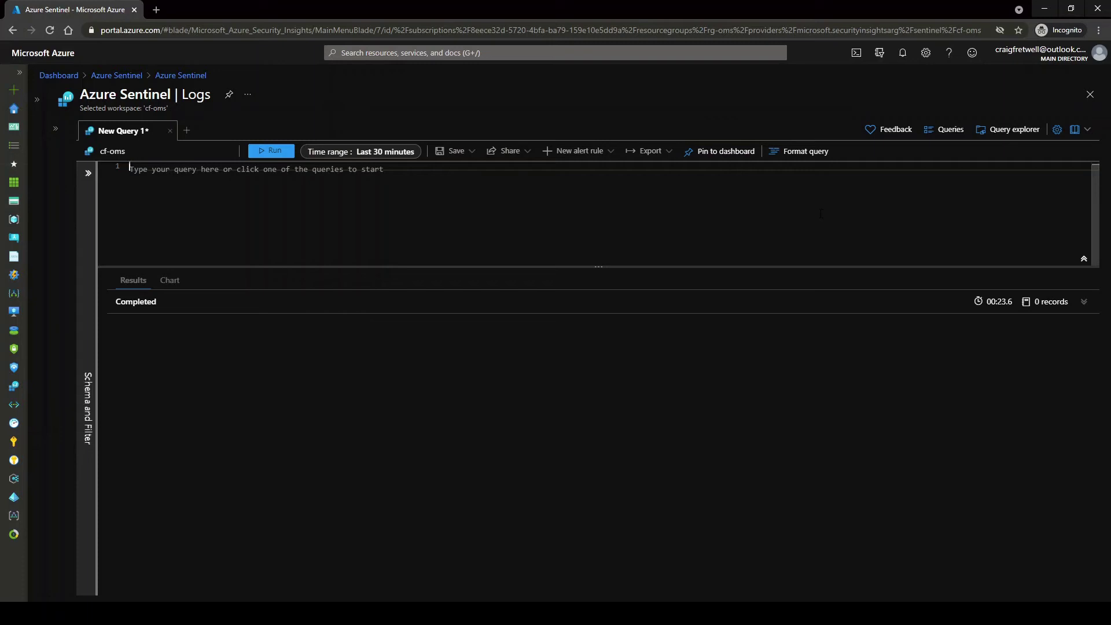
{"action": "type", "text": "Eve"}
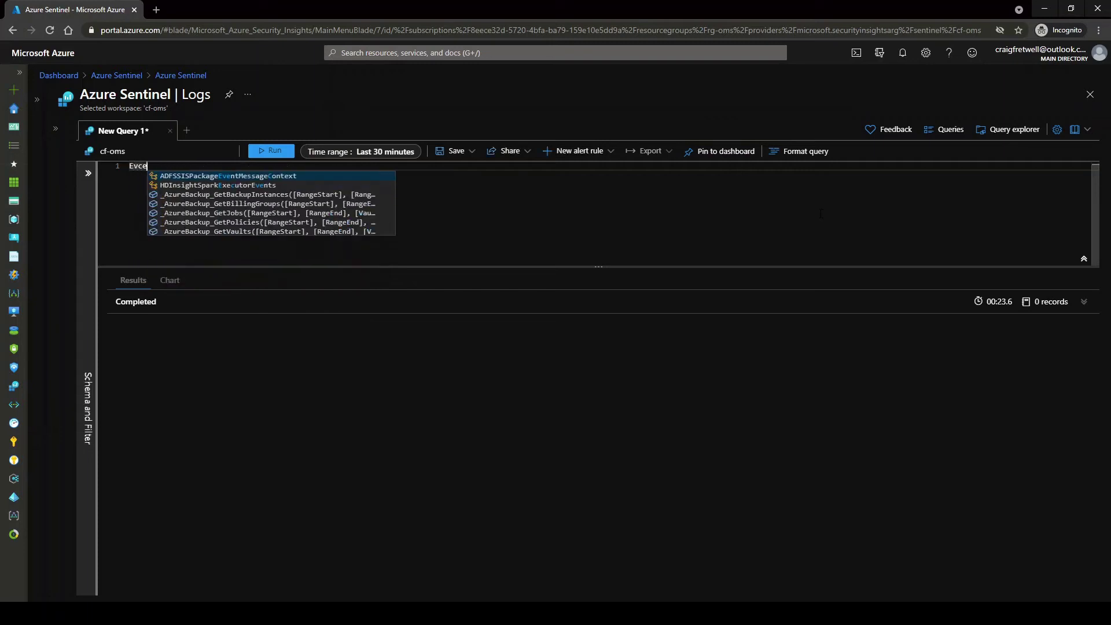
{"action": "key", "text": "Return"}
{"action": "key", "text": "Return"}
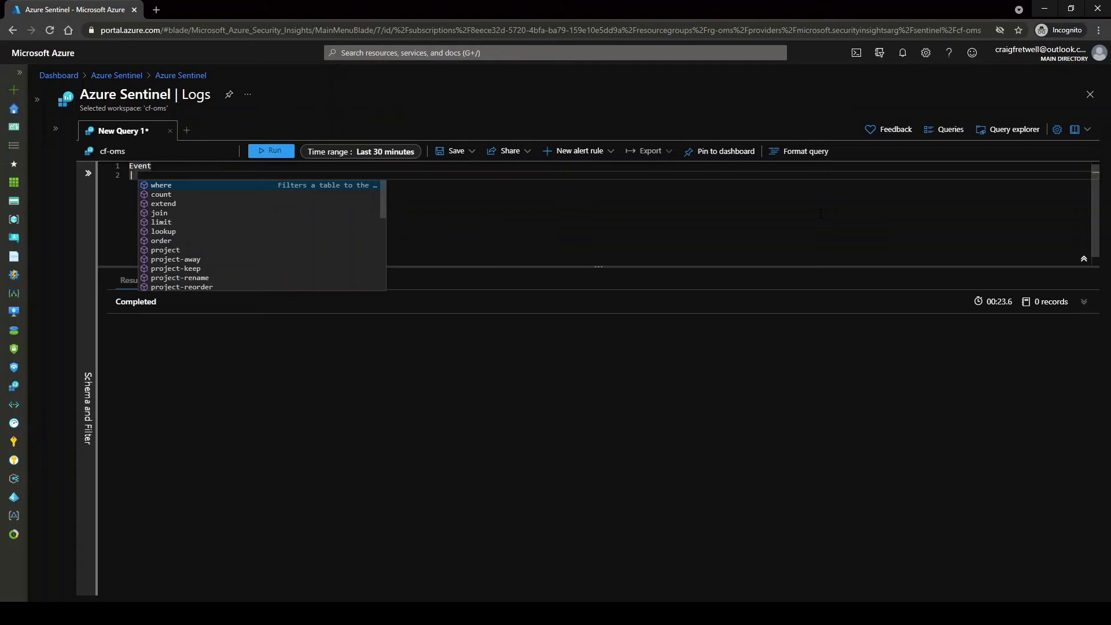
{"action": "type", "text": "| where Source "}
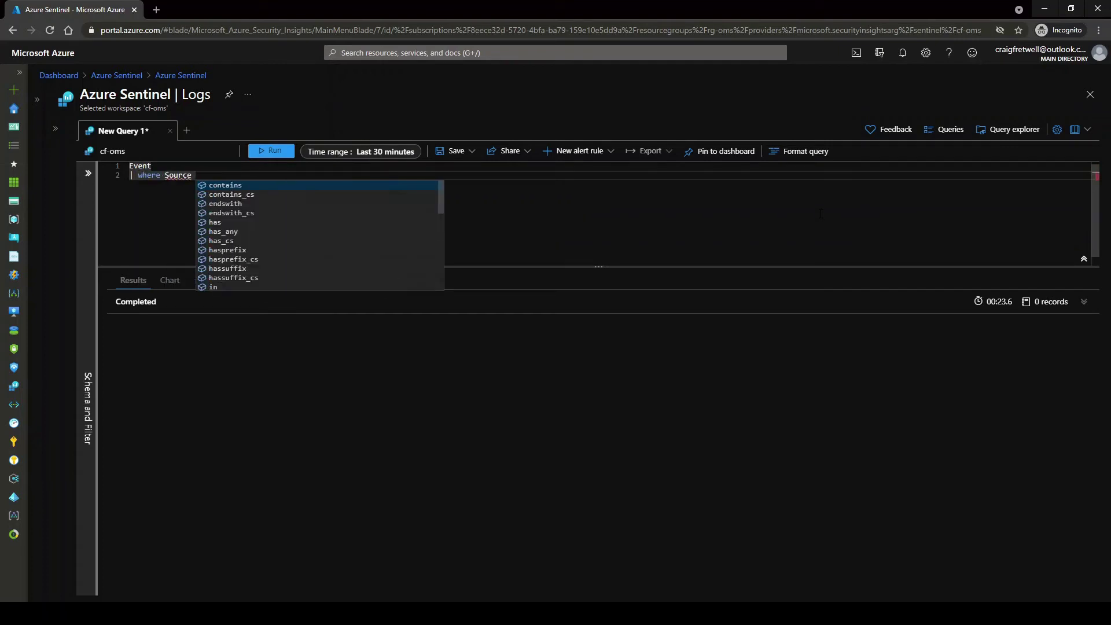
{"action": "type", "text": "== \"Microsoft"}
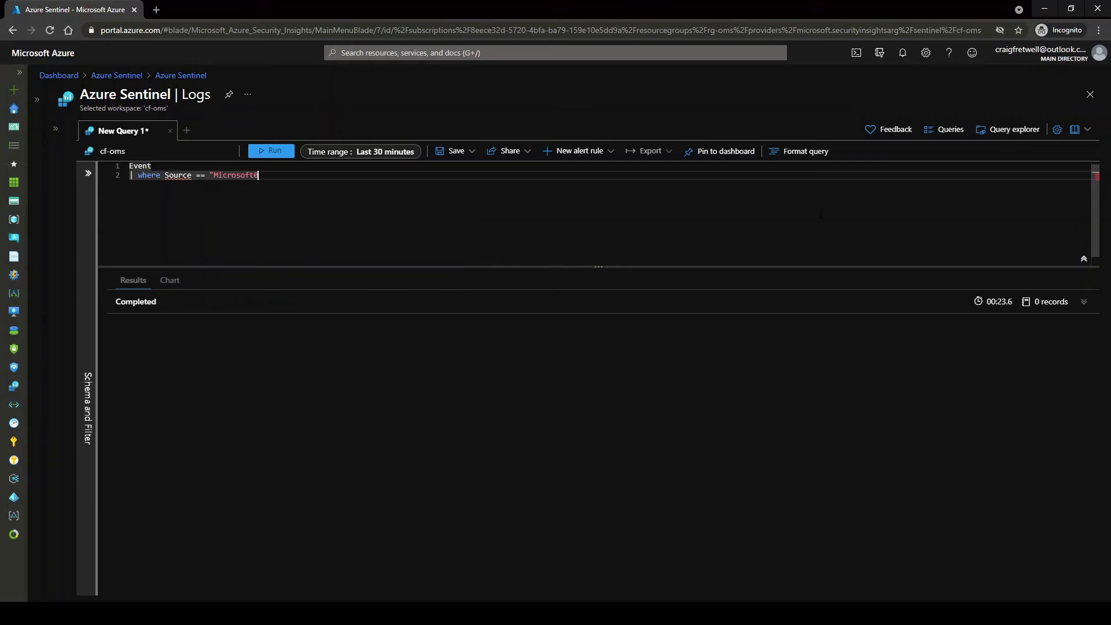
{"action": "type", "text": "-Windows-Sysmon\""}
{"action": "key", "text": "ctrl+a"}
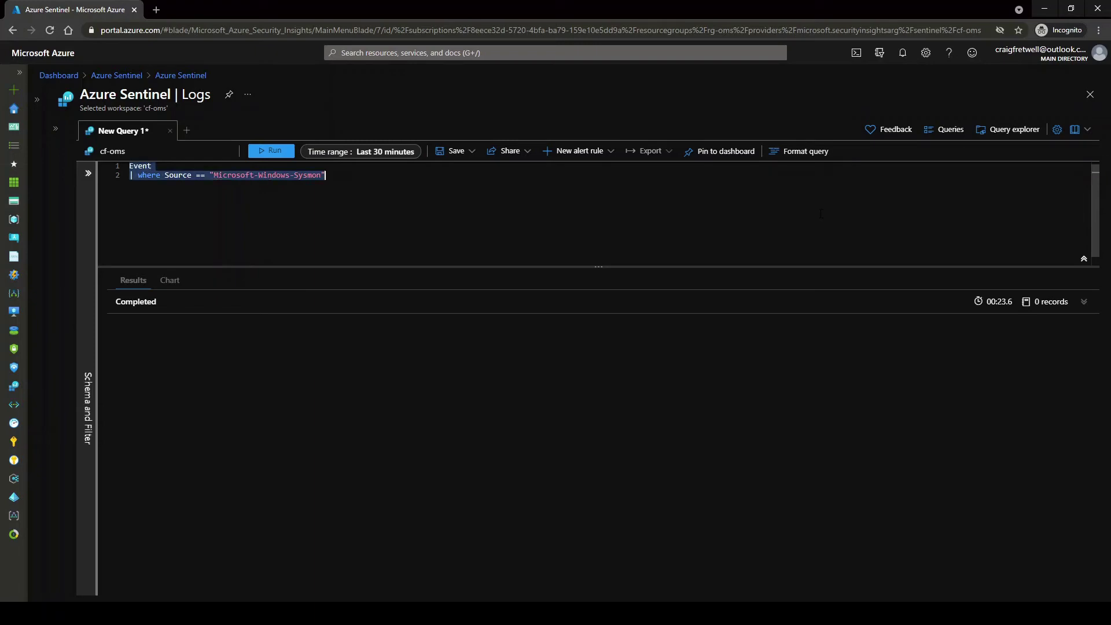
{"action": "key", "text": "shift+Return"}
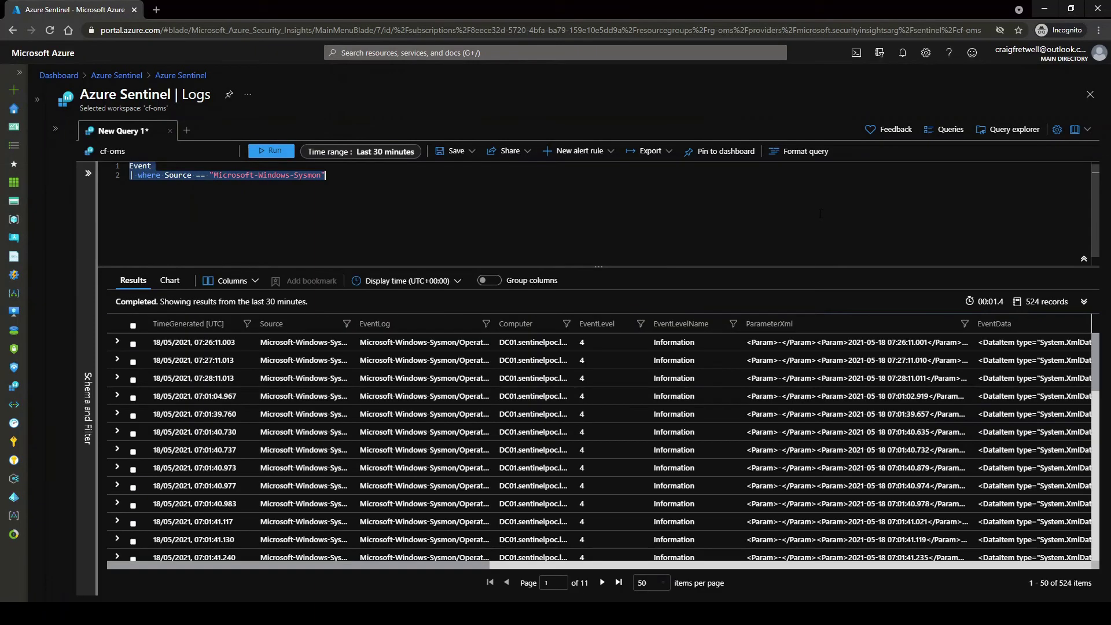
Filter to EventID == 1 with RenderedDescription has "OriginalFileName: Rundll32.exe" and rerun for 10 records
{"action": "left_click", "coordinate": [821, 214]}
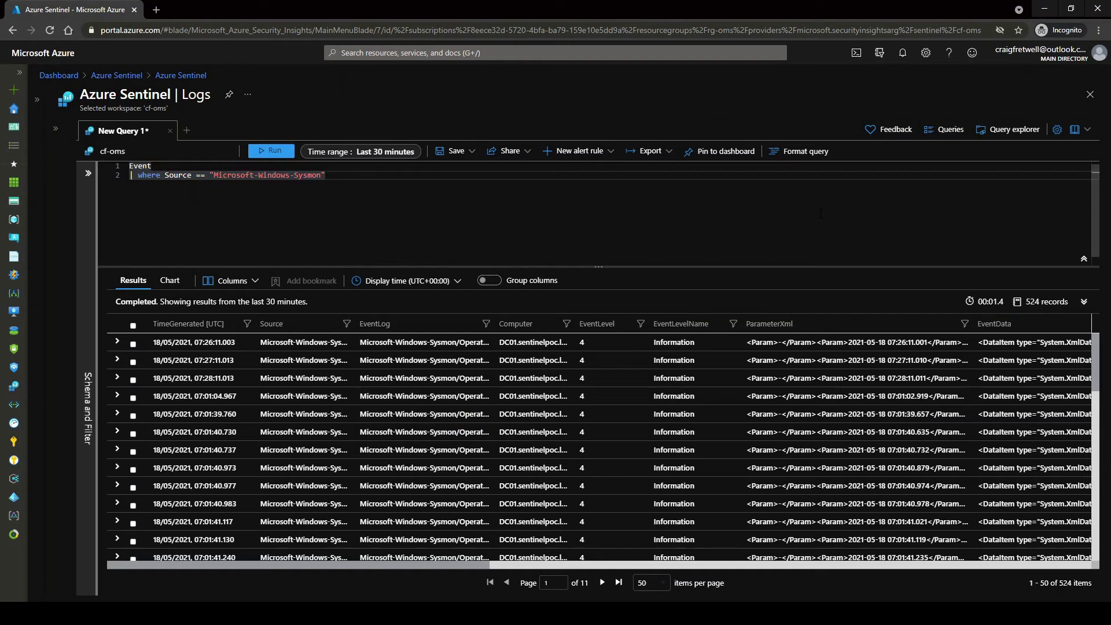
{"action": "key", "text": "Return"}
{"action": "type", "text": "| "}
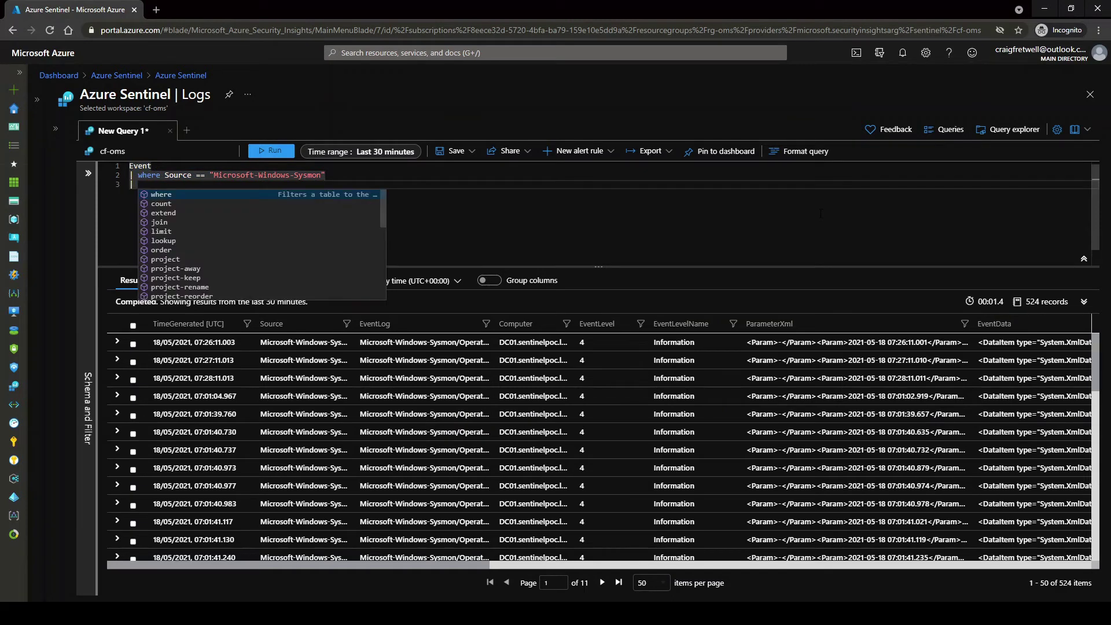
{"action": "type", "text": "where Eve"}
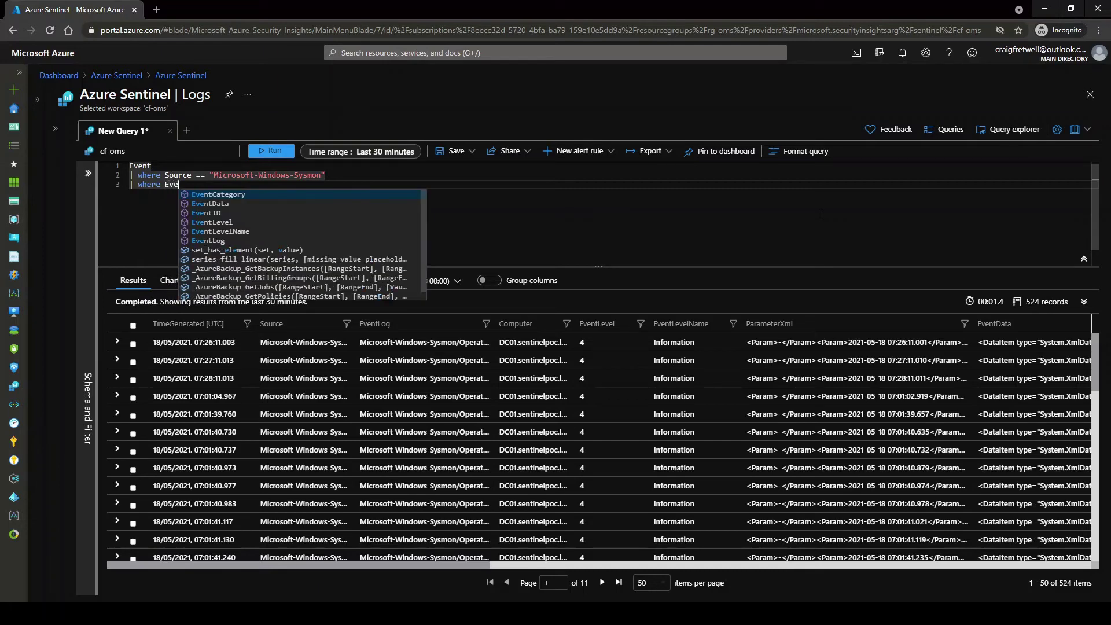
{"action": "type", "text": "ntID ="}
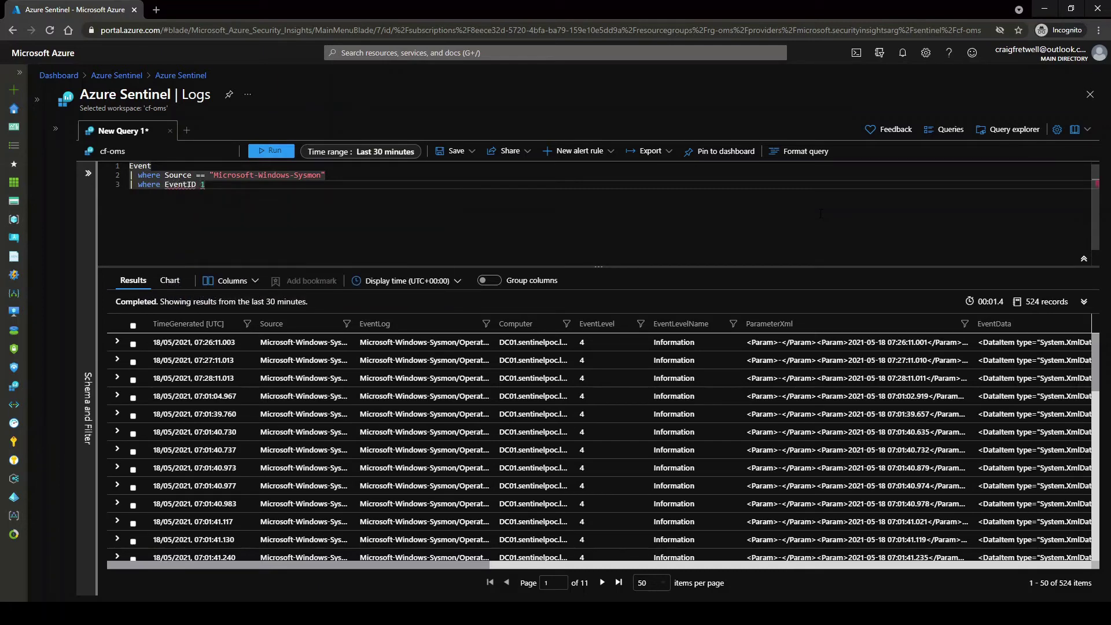
{"action": "type", "text": "= "}
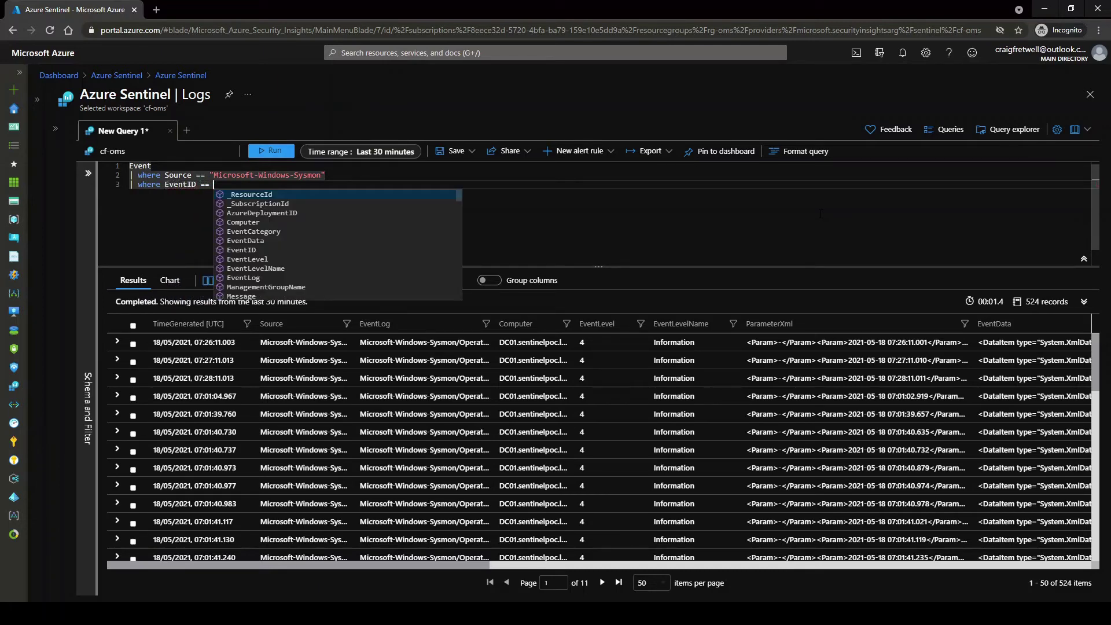
{"action": "type", "text": "1 and "}
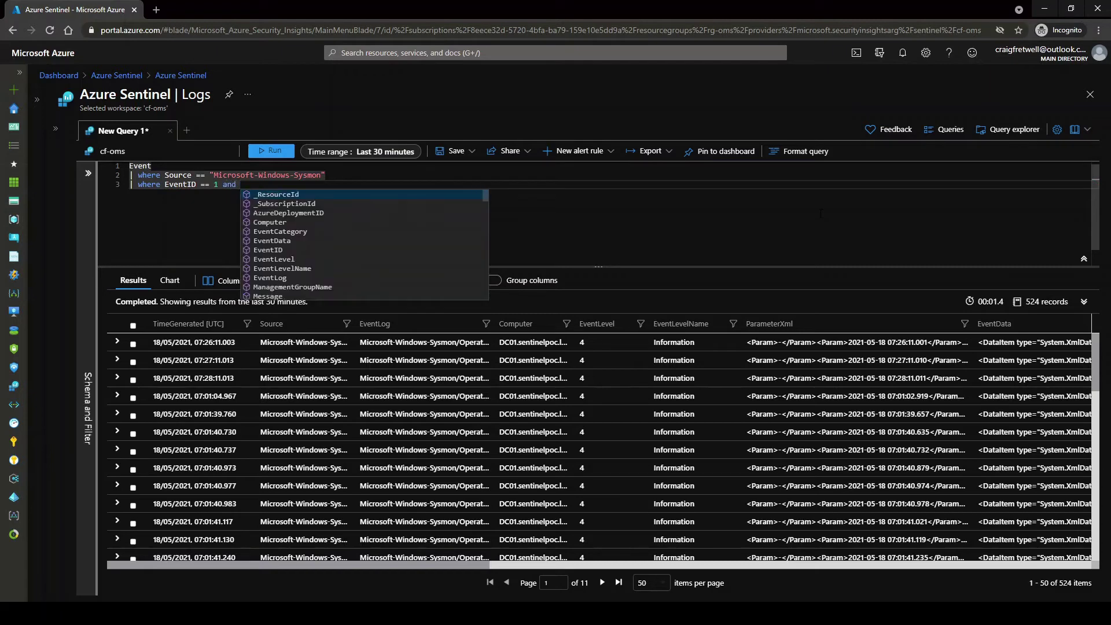
{"action": "type", "text": "RenderedDescription"}
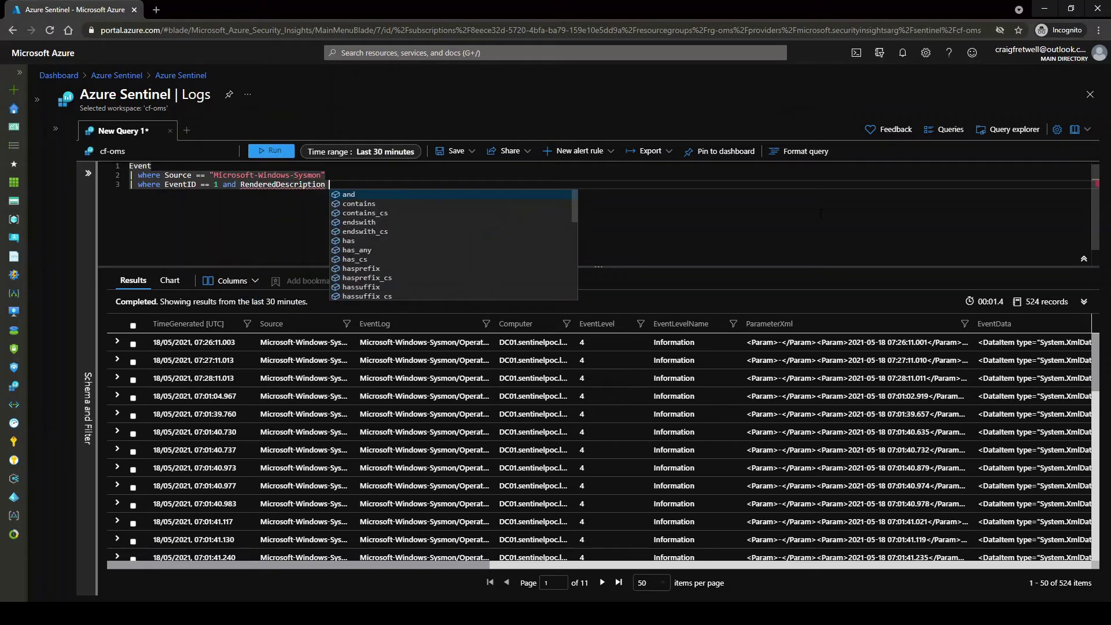
{"action": "type", "text": " has \"Ori"}
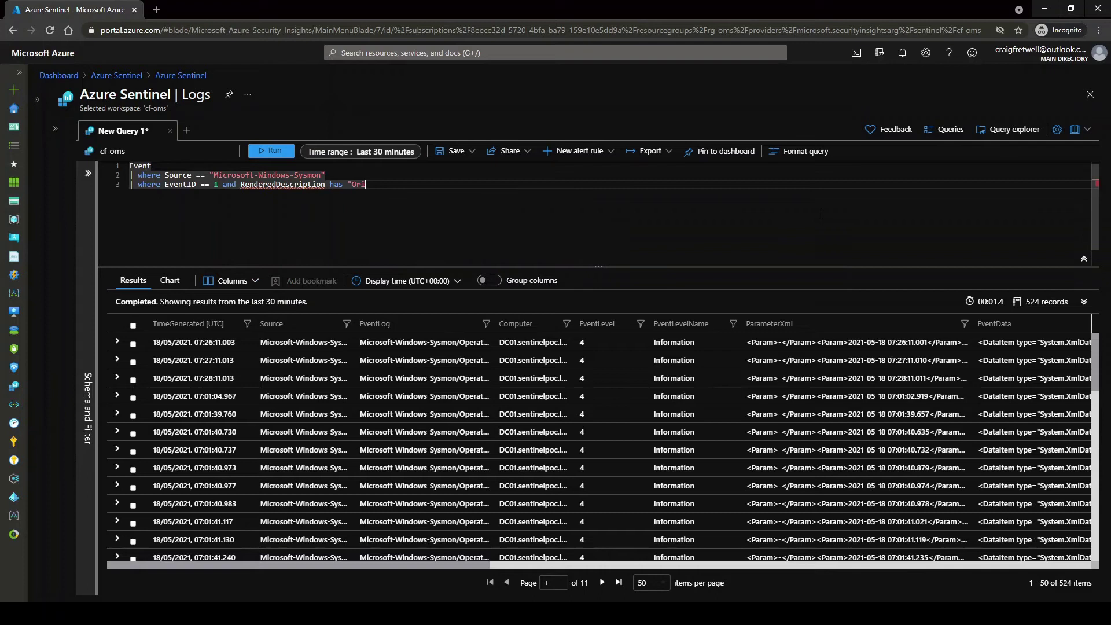
{"action": "type", "text": "ginalFileName: Rund"}
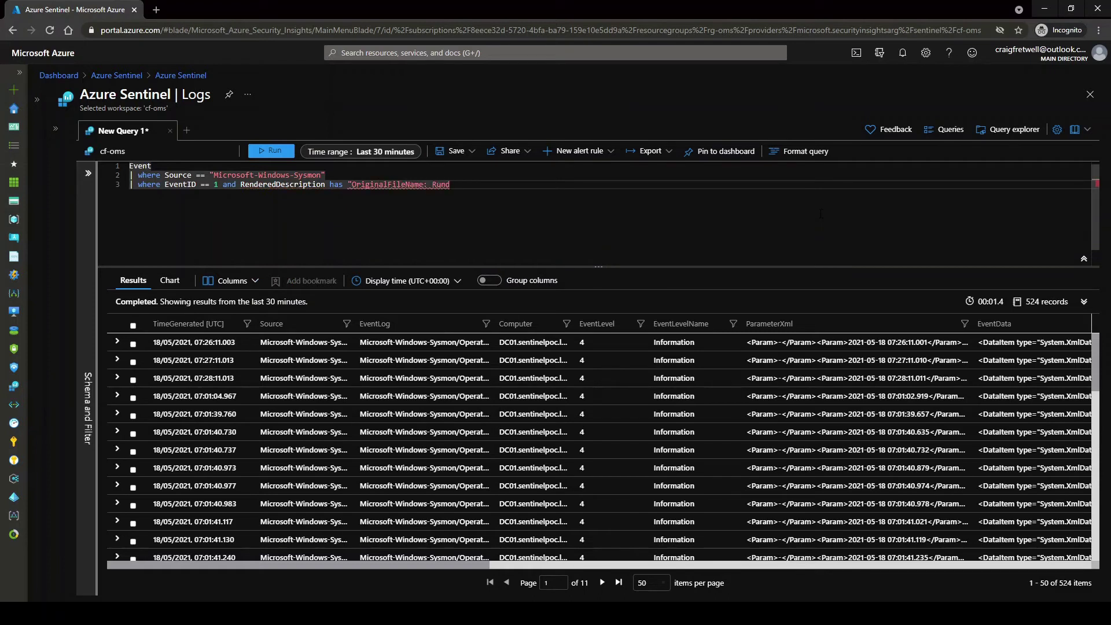
{"action": "type", "text": "ll32.exe\""}
{"action": "key", "text": "ctrl+a"}
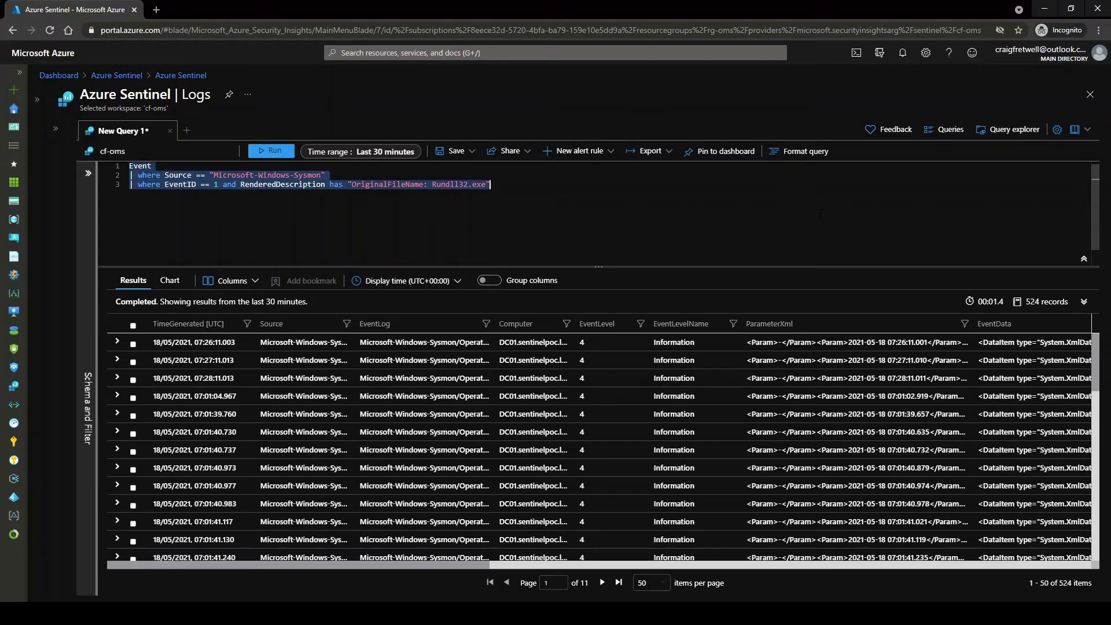
{"action": "key", "text": "shift+Return"}
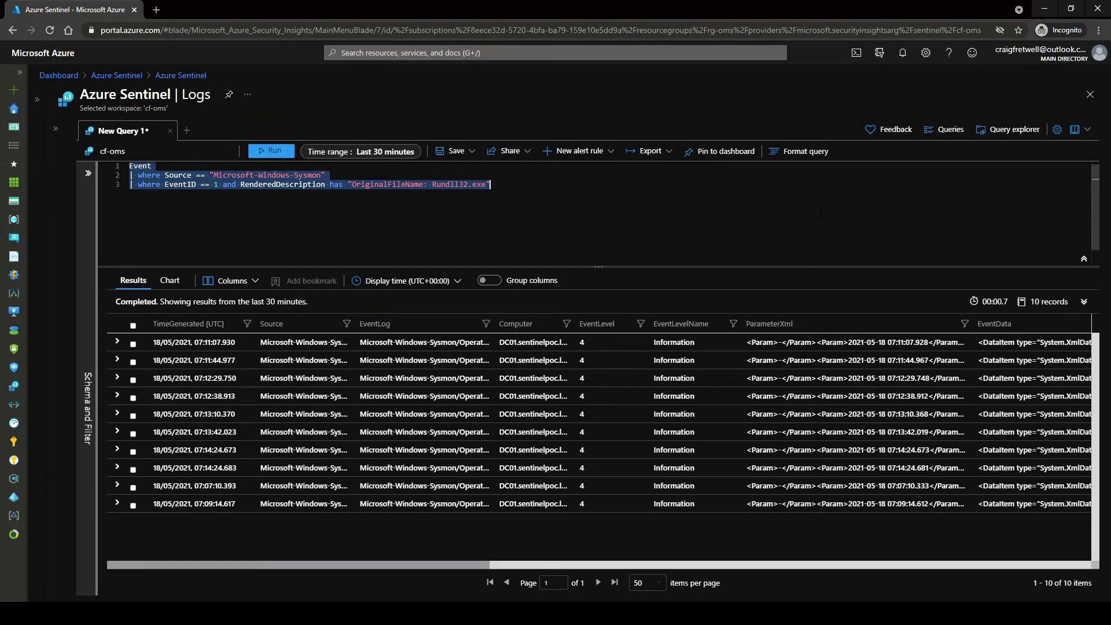
{"action": "left_click", "coordinate": [820, 214]}
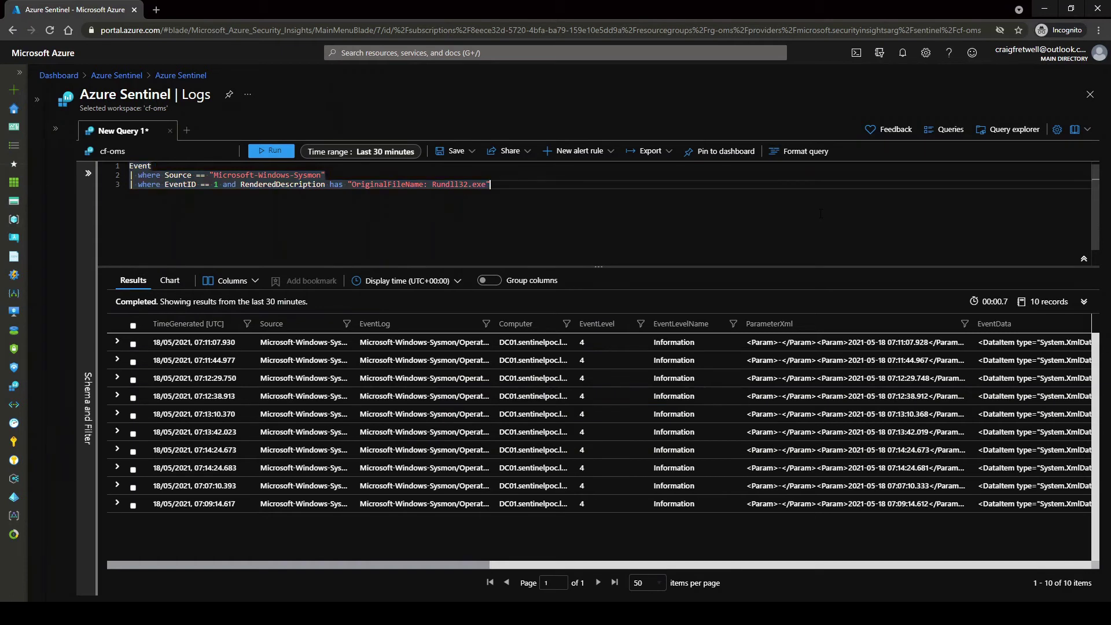
Add EventData parse lines for User, OriginalFileName, CommandLine, ParentCommandLine and a ".dll"/"," CommandLine filter
{"action": "key", "text": "Return"}
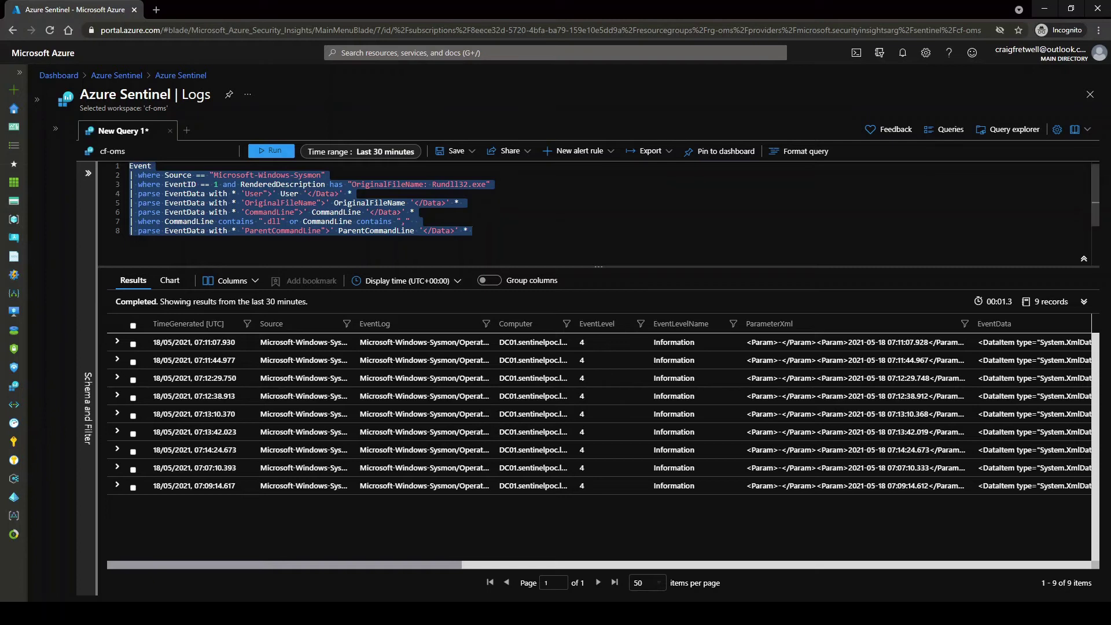
{"action": "left_click", "coordinate": [556, 232]}
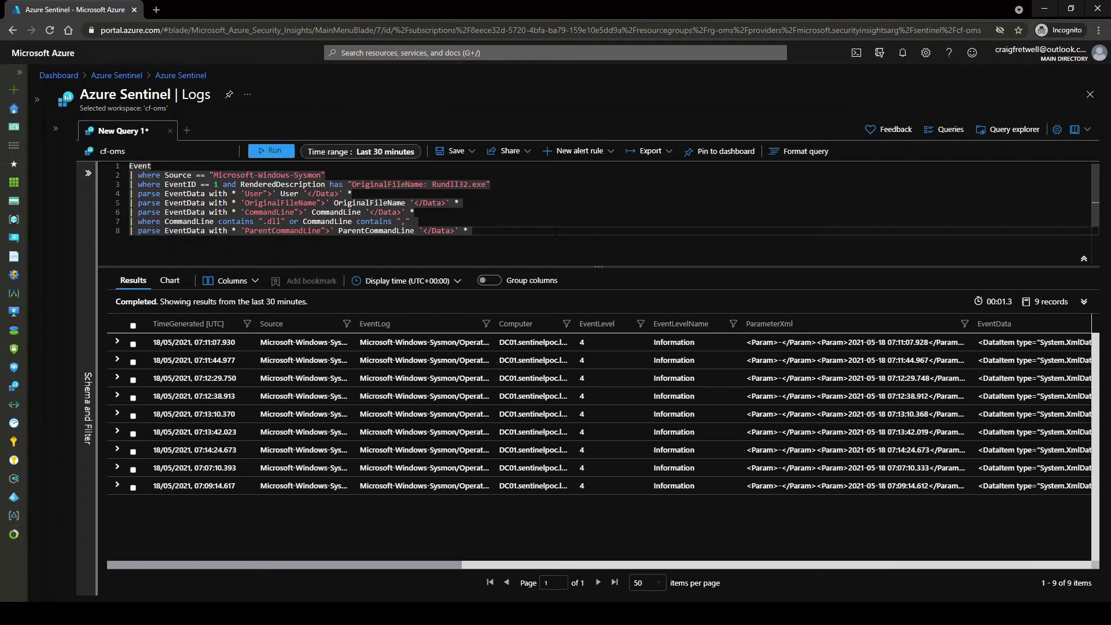
Project User, OriginalFileName, CommandLine and ParentCommandLine and run the query, returning 9 records
{"action": "key", "text": "Return"}
{"action": "type", "text": "| p"}
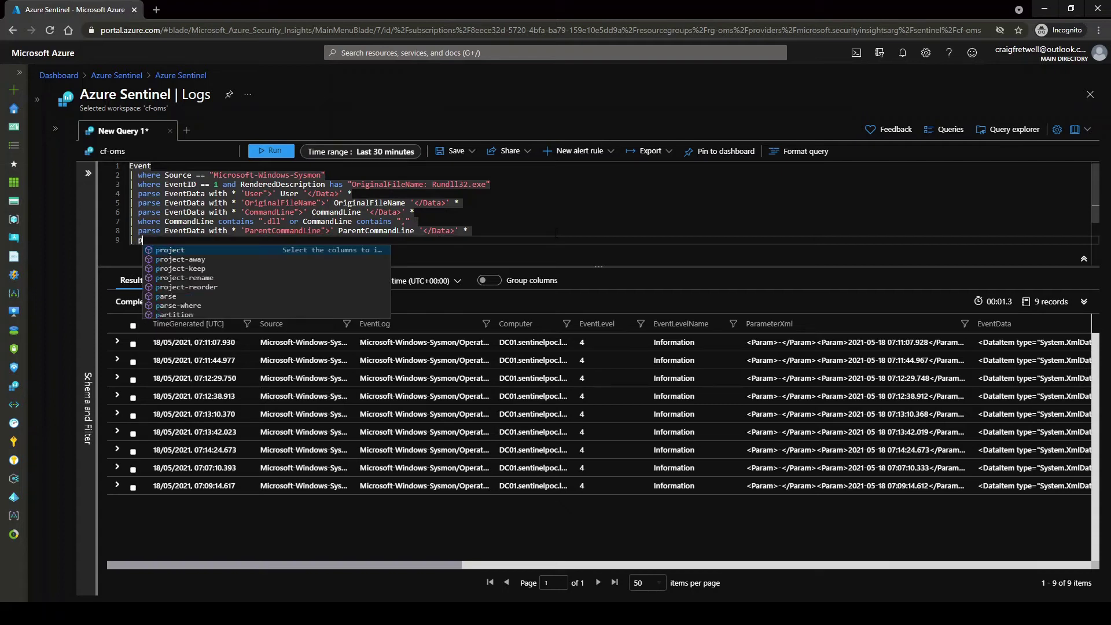
{"action": "type", "text": "roject Use"}
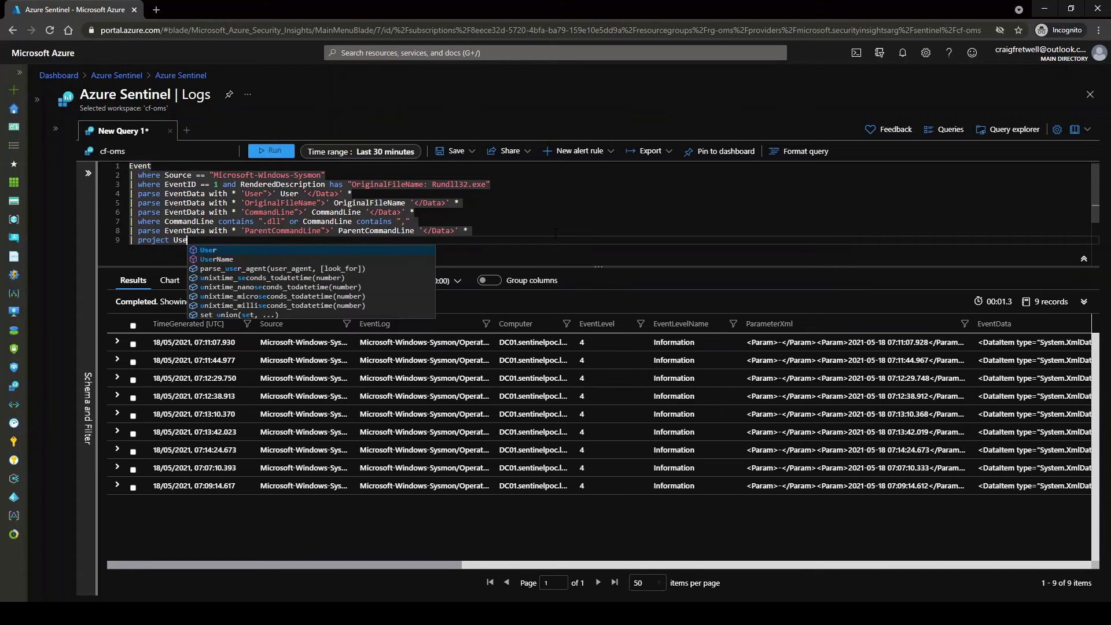
{"action": "type", "text": "r, Oring"}
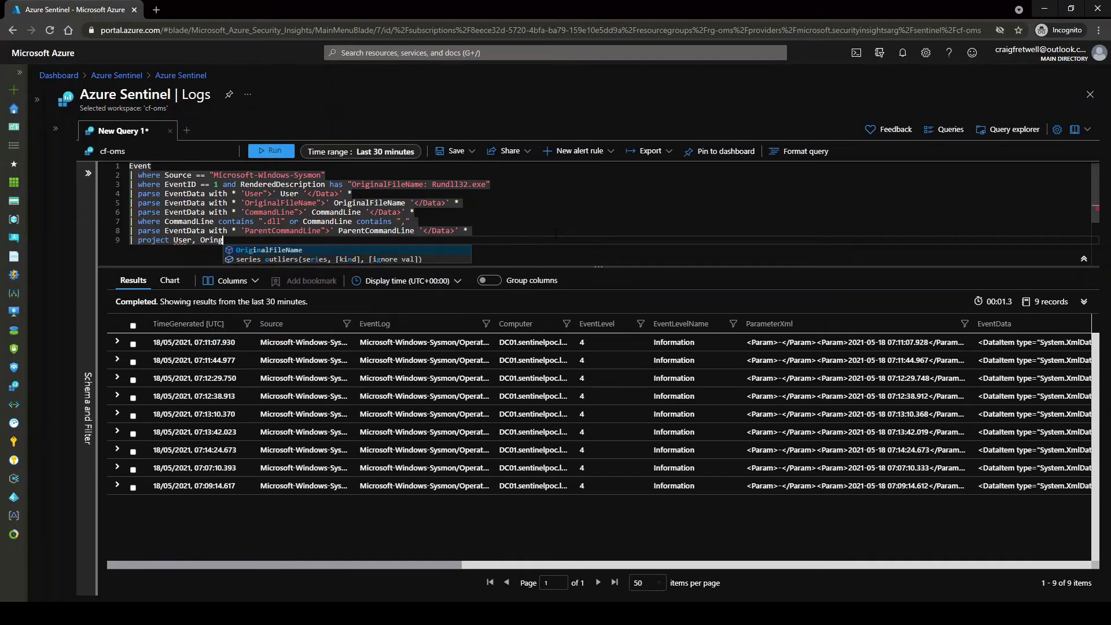
{"action": "key", "text": "Tab"}
{"action": "type", "text": ", Com"}
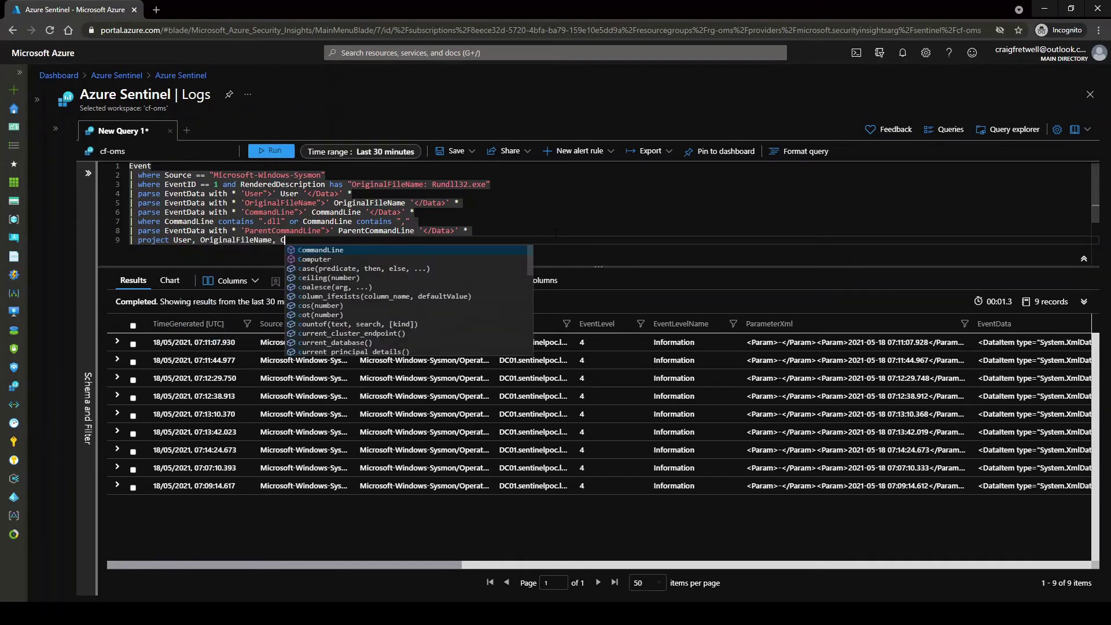
{"action": "key", "text": "Tab"}
{"action": "type", "text": ", ParameterXm"}
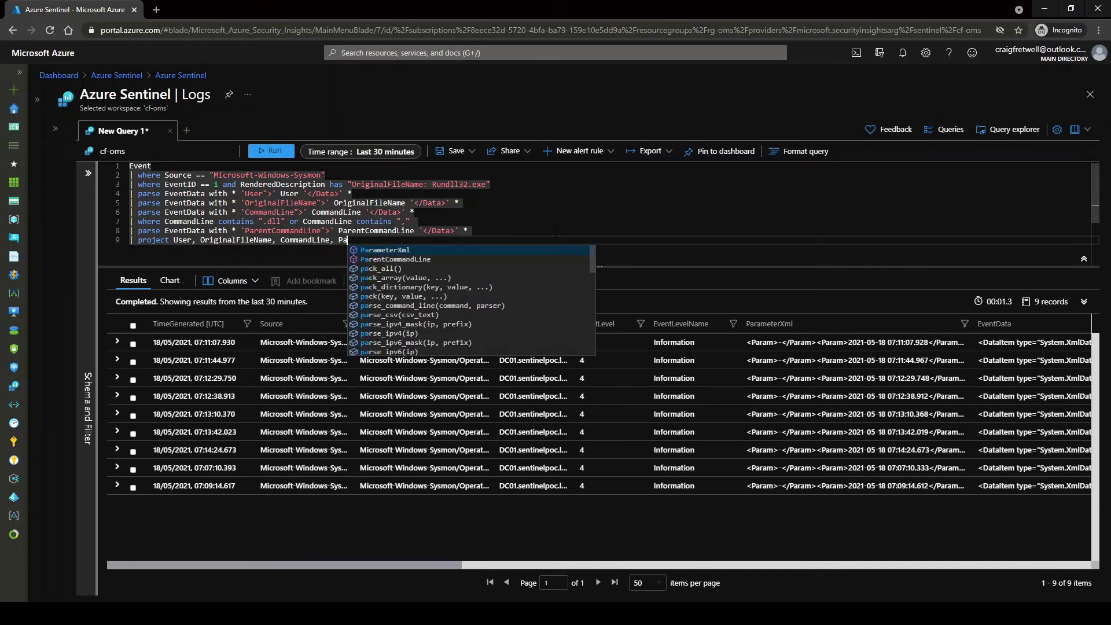
{"action": "key", "text": "BackSpace"}
{"action": "key", "text": "BackSpace"}
{"action": "key", "text": "BackSpace"}
{"action": "key", "text": "BackSpace"}
{"action": "key", "text": "BackSpace"}
{"action": "key", "text": "BackSpace"}
{"action": "key", "text": "BackSpace"}
{"action": "key", "text": "BackSpace"}
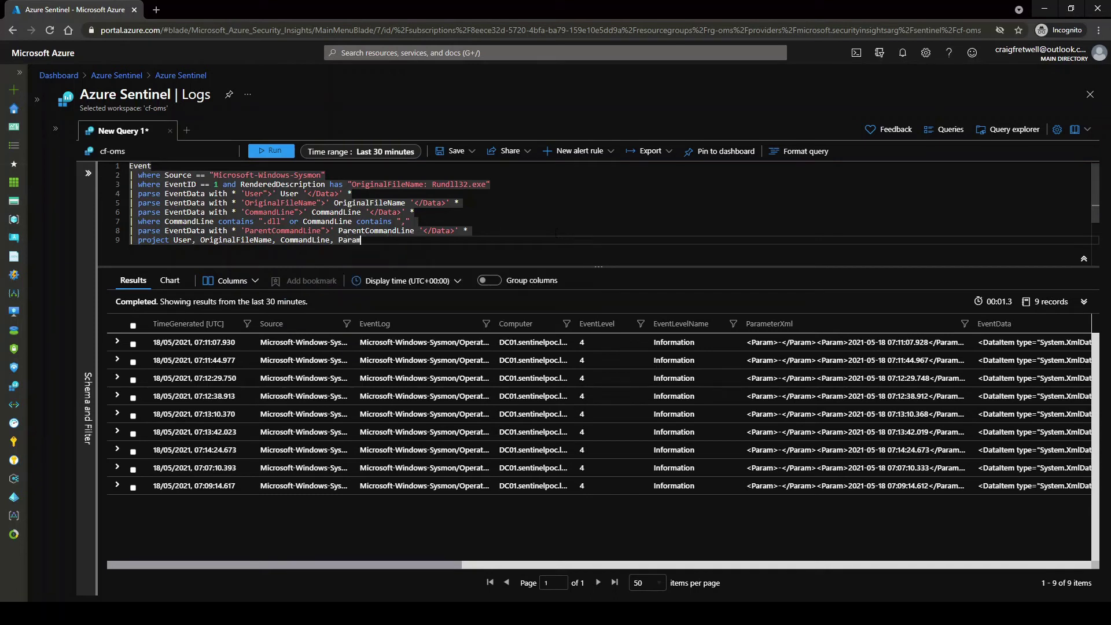
{"action": "type", "text": "e"}
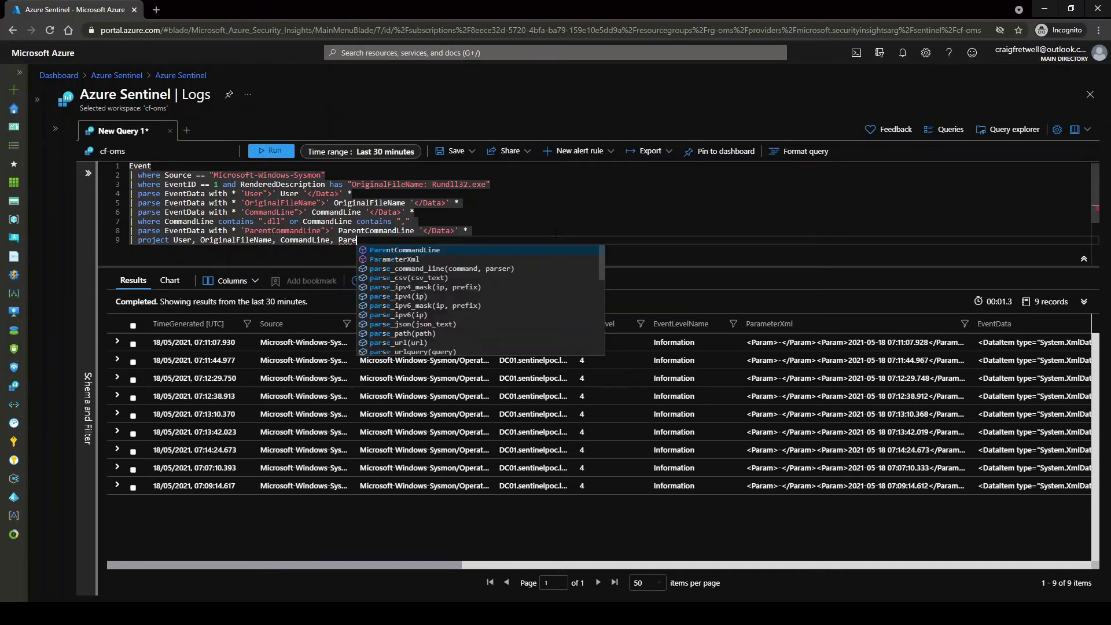
{"action": "key", "text": "Tab"}
{"action": "key", "text": "shift+Return"}
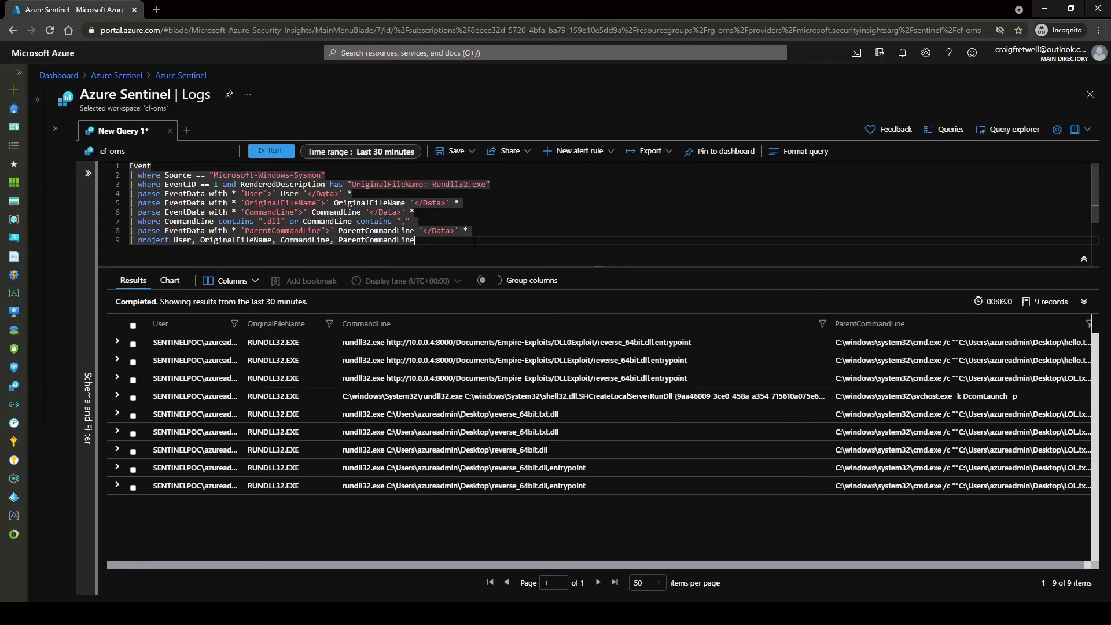
{"action": "key", "text": "Return"}
Start a join on the Event table and reuse the Microsoft-Windows-Sysmon source filter inside it
{"action": "type", "text": "| join "}
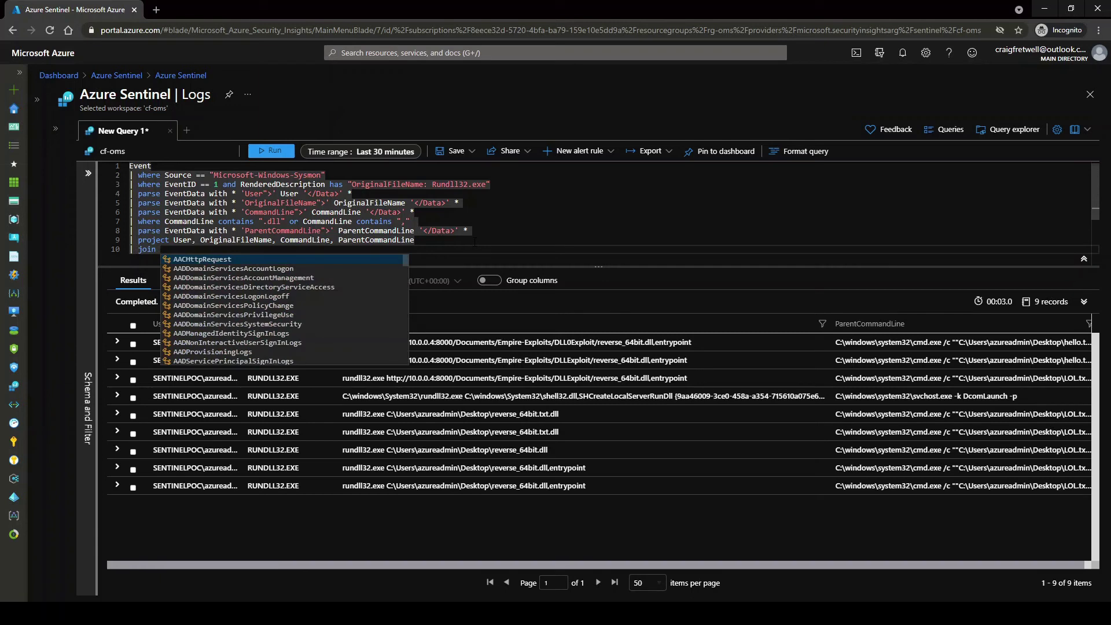
{"action": "type", "text": "( E"}
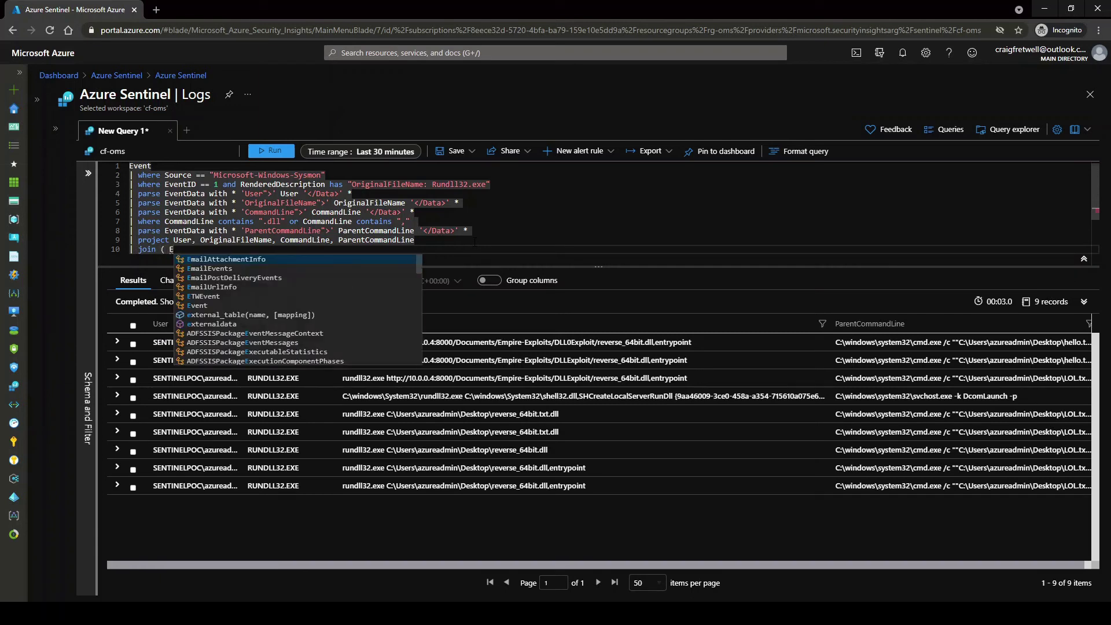
{"action": "type", "text": "vent"}
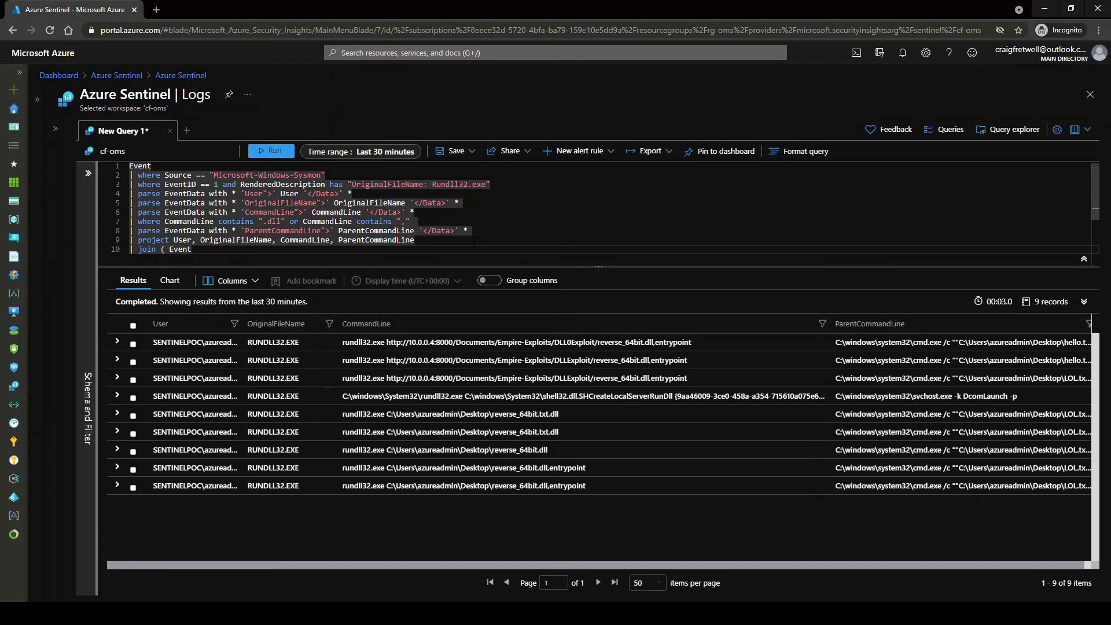
{"action": "key", "text": "Return"}
{"action": "type", "text": "| where "}
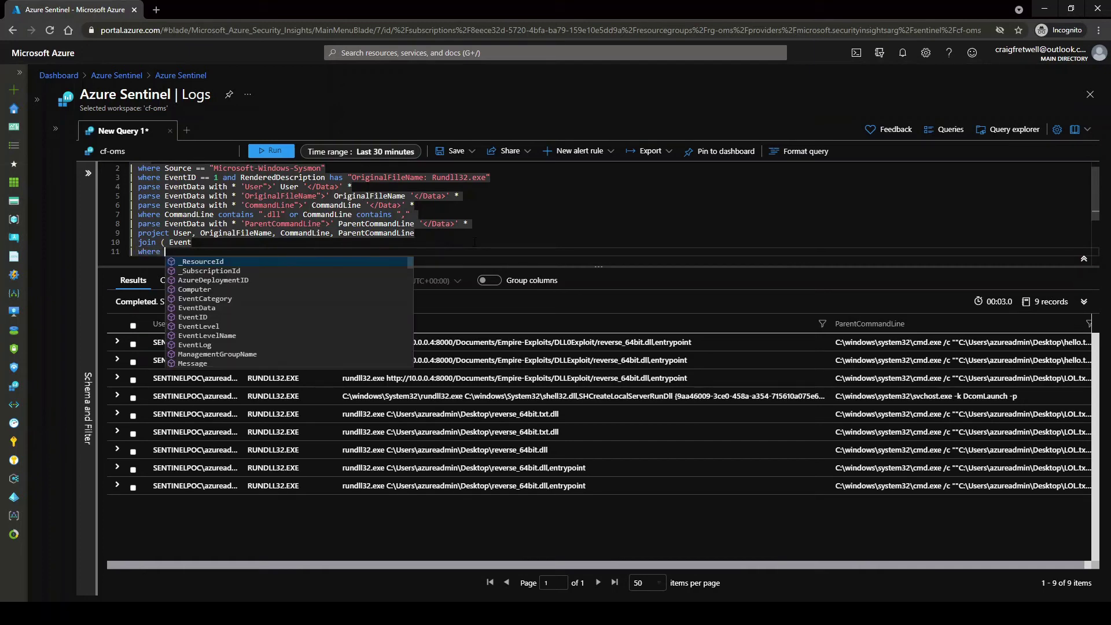
{"action": "type", "text": "Source"}
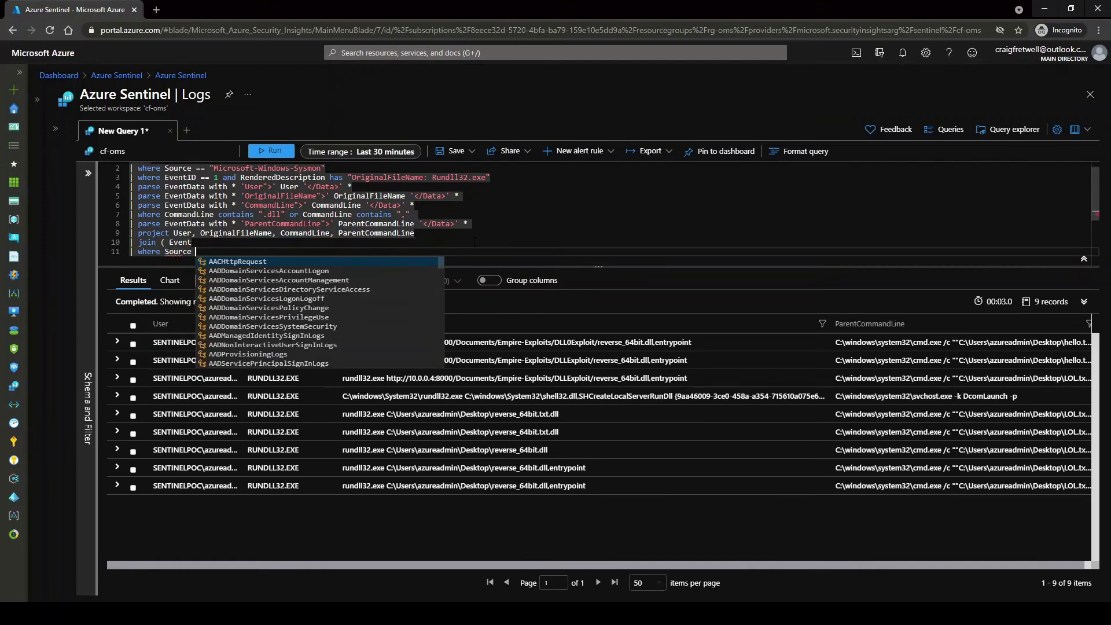
{"action": "left_click_drag", "start_coordinate": [373, 177], "coordinate": [326, 168]}
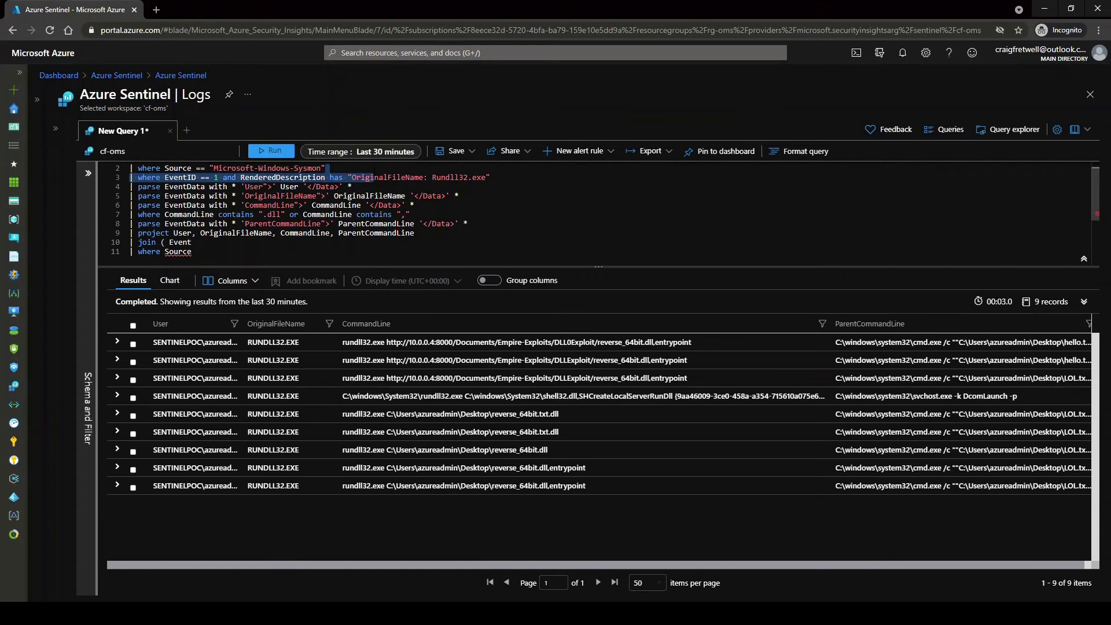
{"action": "scroll", "coordinate": [373, 171], "scroll_direction": "up", "scroll_amount": 1}
{"action": "key", "text": "ctrl+shift+End"}
{"action": "left_click", "coordinate": [373, 173]}
{"action": "key", "text": "shift+Home"}
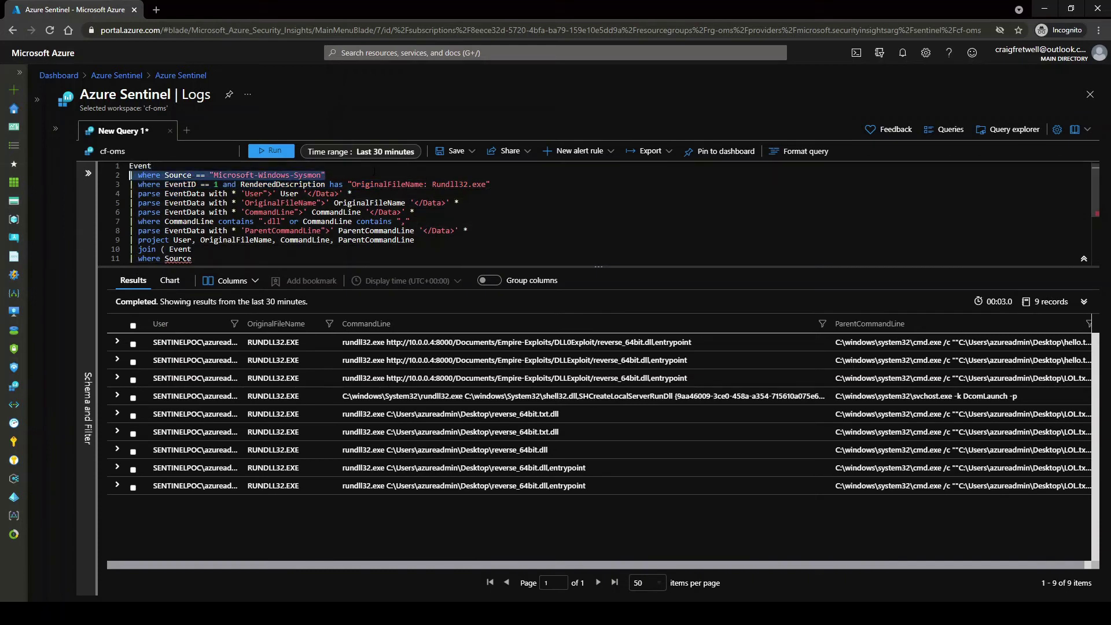
{"action": "left_click", "coordinate": [244, 258], "text": "shift"}
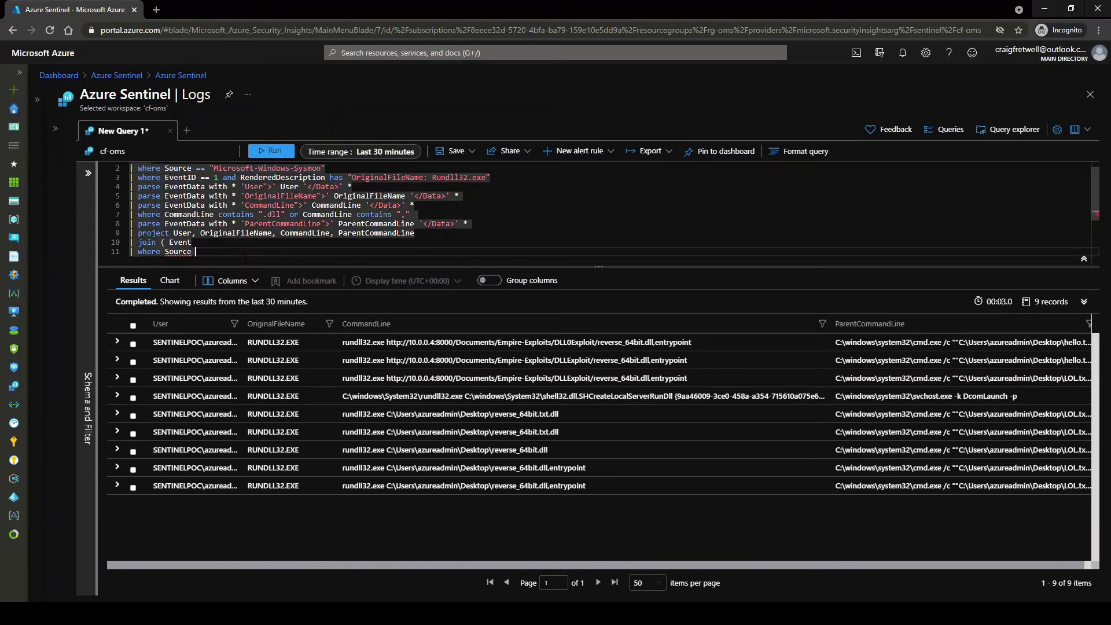
{"action": "type", "text": "== \"Microsoft-Windows-Sysmon\""}
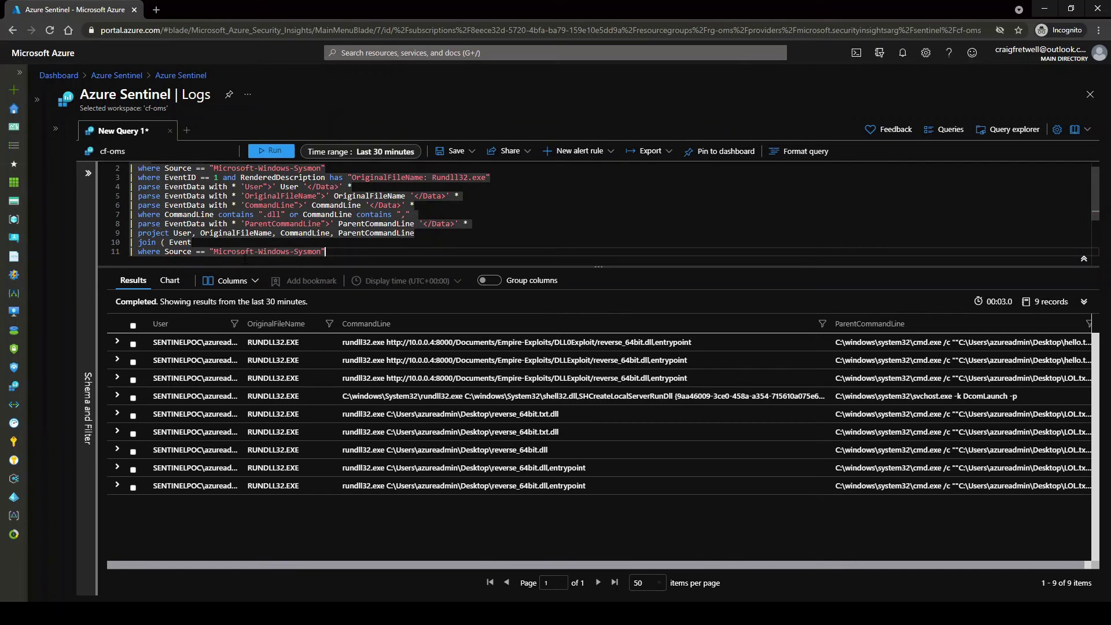
Add EventID == 3 and RenderedDescription contains "Network connection detected" filters, then run the query
{"action": "key", "text": "Return"}
{"action": "type", "text": "| "}
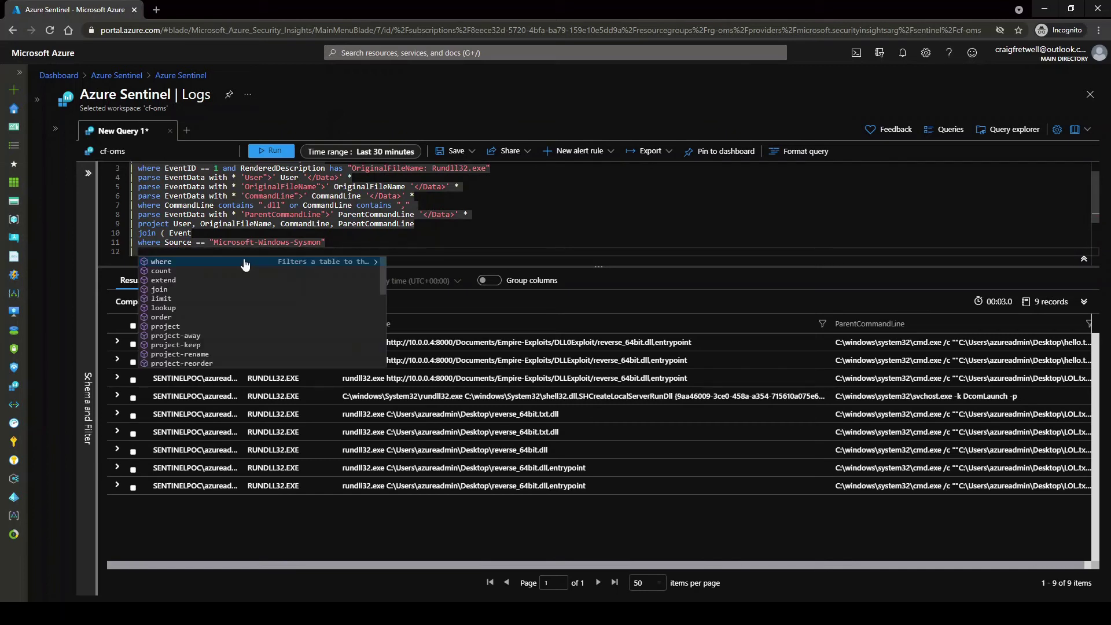
{"action": "type", "text": "where EventID ="}
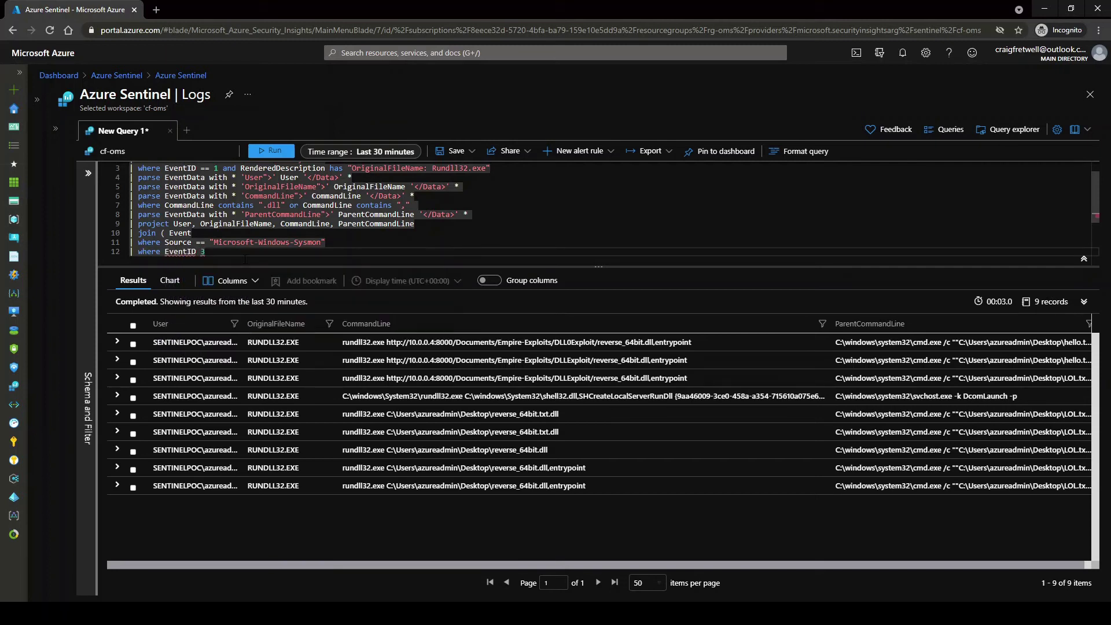
{"action": "type", "text": "= "}
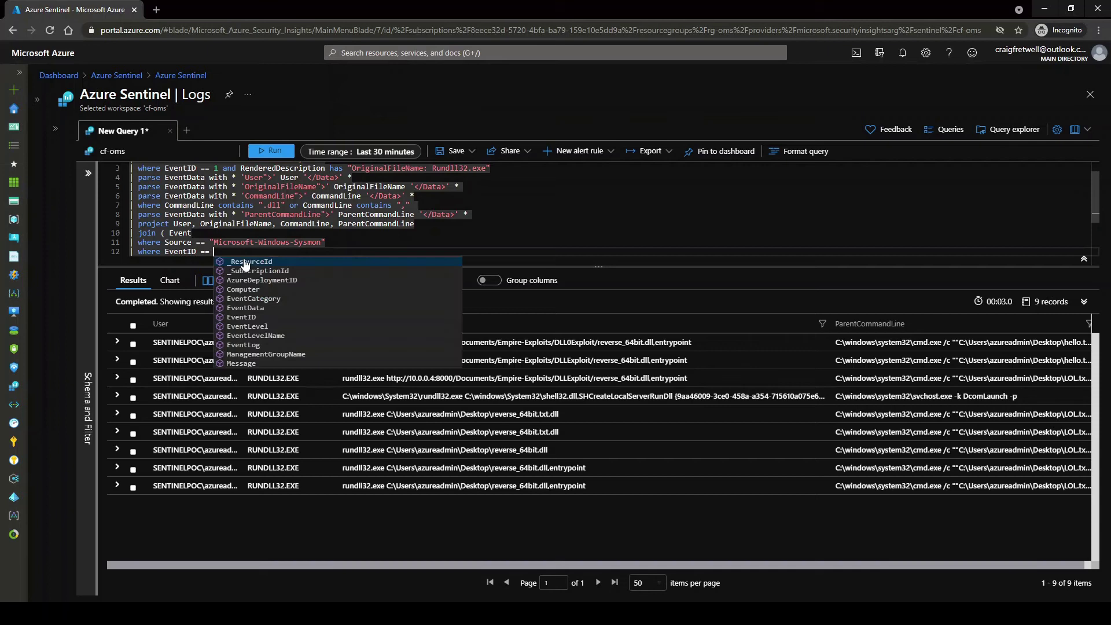
{"action": "type", "text": "3"}
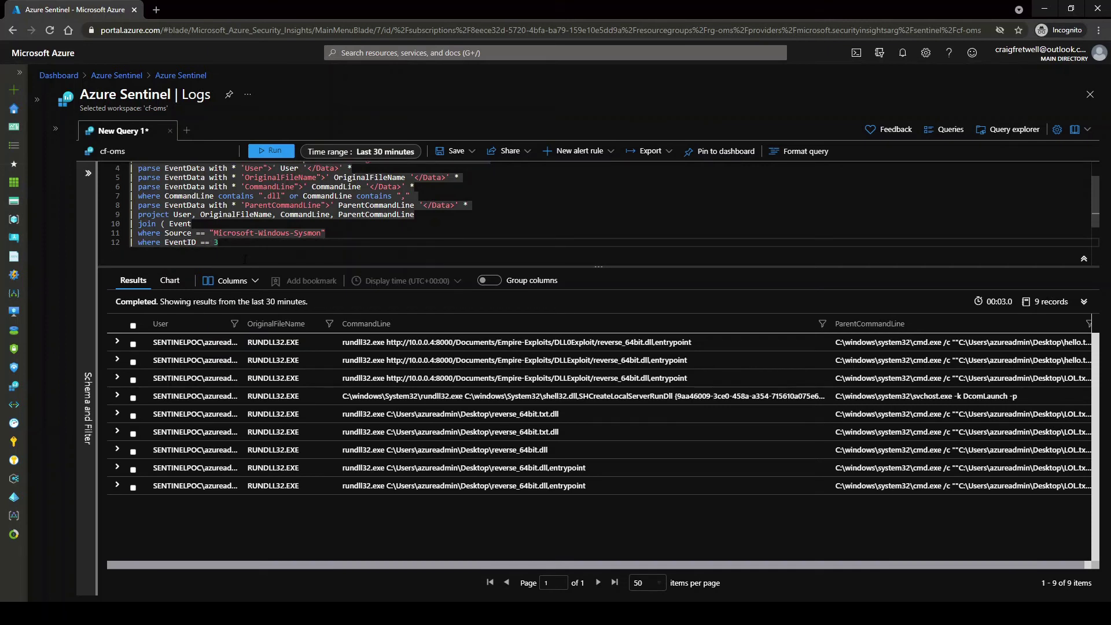
{"action": "key", "text": "Return"}
{"action": "type", "text": "| Wh"}
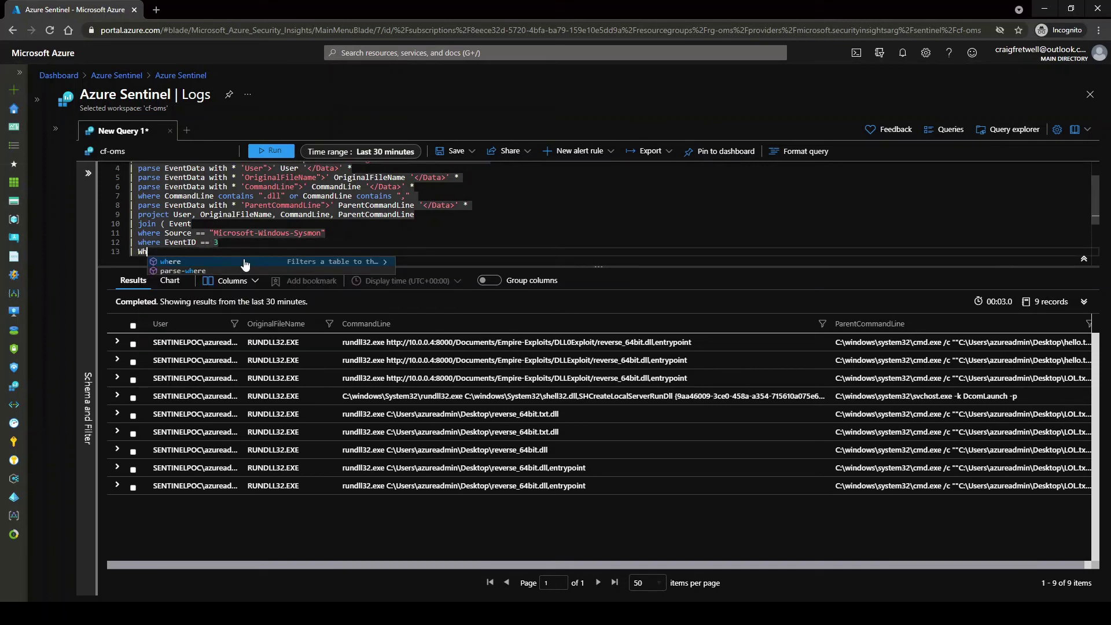
{"action": "key", "text": "Tab"}
{"action": "type", "text": "Ren"}
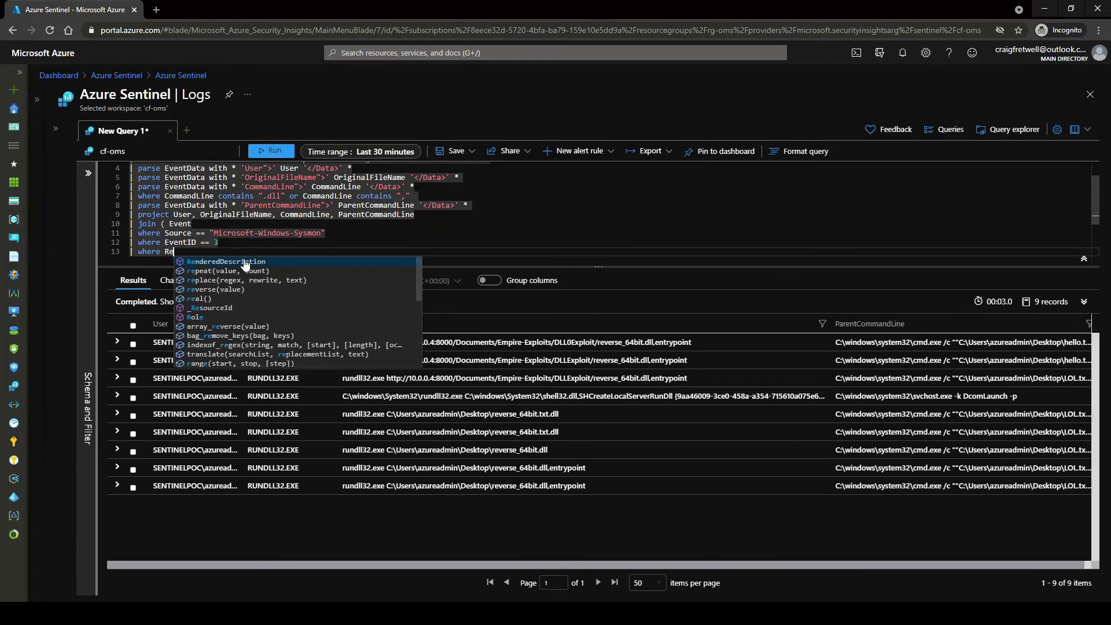
{"action": "key", "text": "Tab"}
{"action": "type", "text": "contains \""}
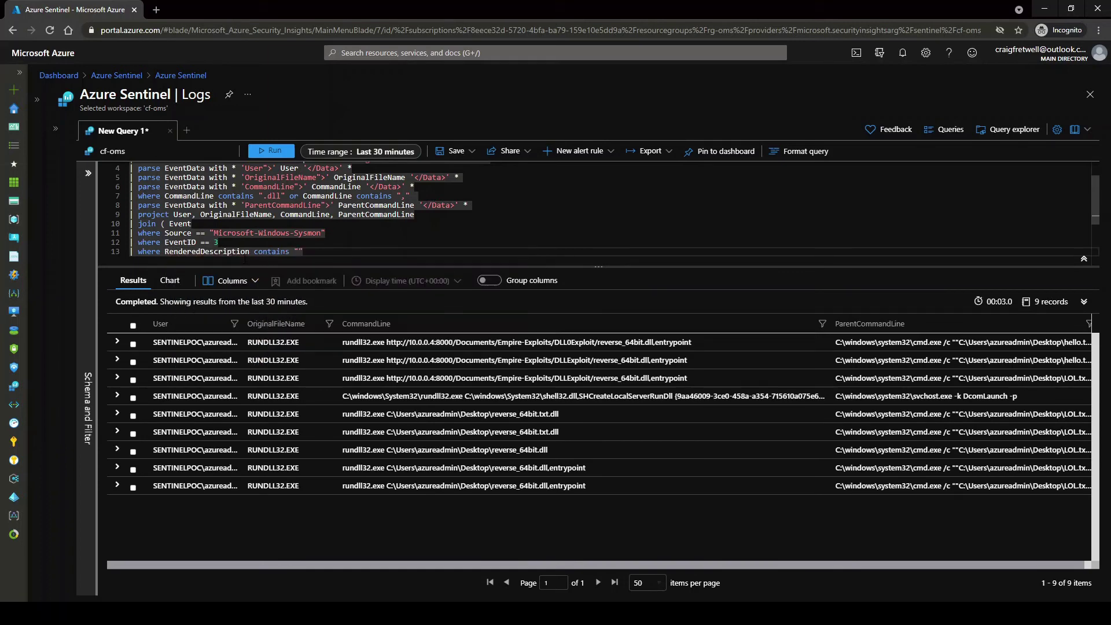
{"action": "type", "text": "Network connection det"}
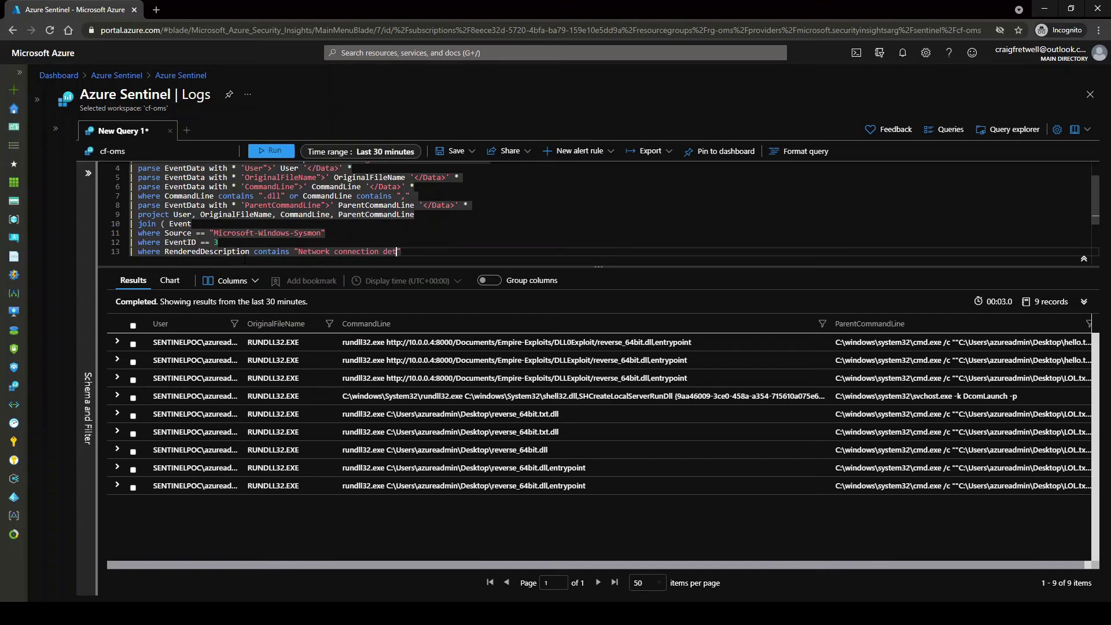
{"action": "type", "text": "ected\""}
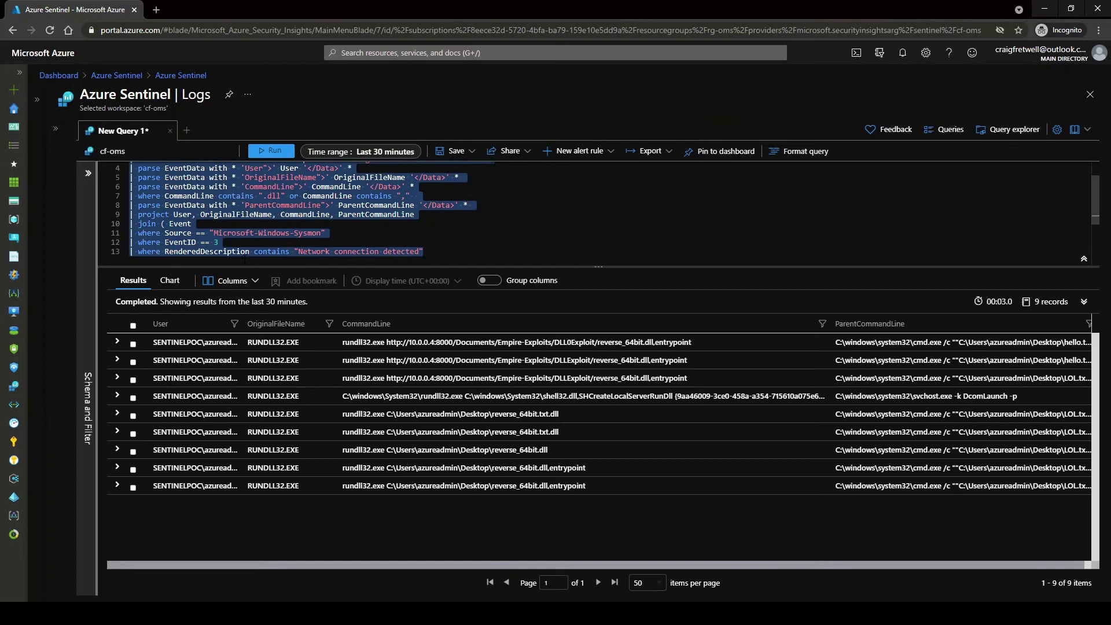
{"action": "key", "text": "shift+Return"}
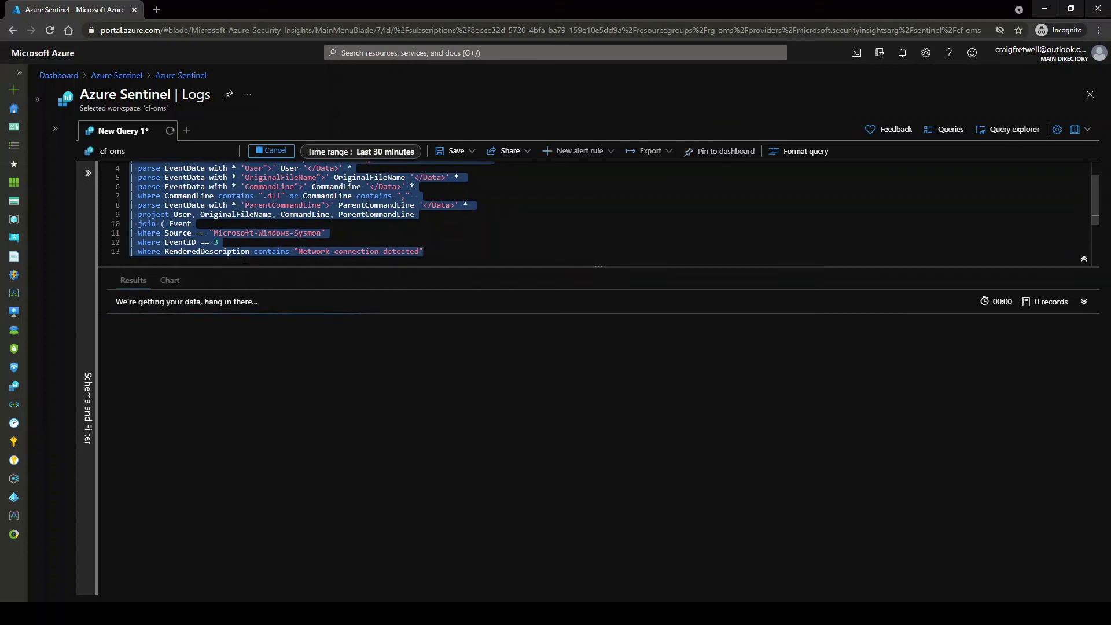
Add a parse EventData line extracting User inside the join subquery
{"action": "left_click", "coordinate": [490, 254]}
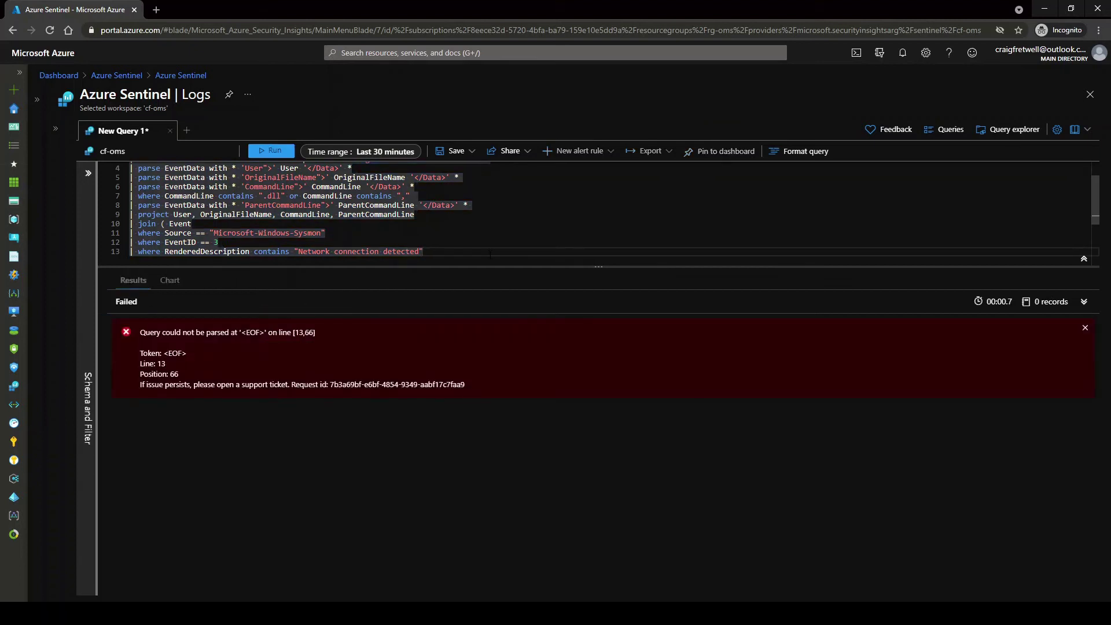
{"action": "left_click", "coordinate": [166, 224]}
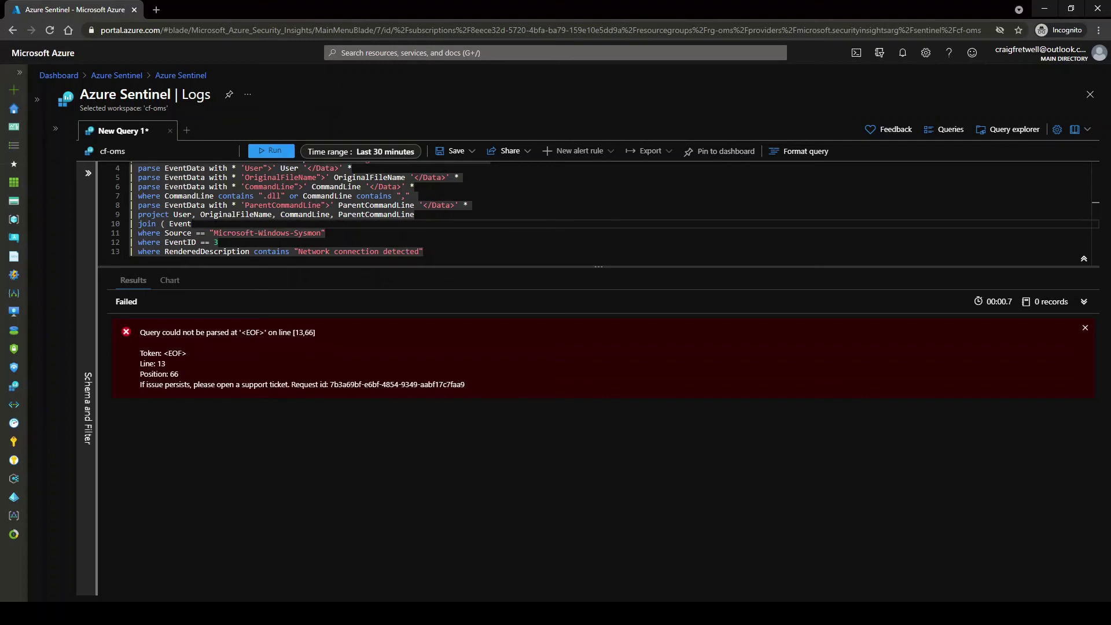
{"action": "left_click", "coordinate": [520, 253]}
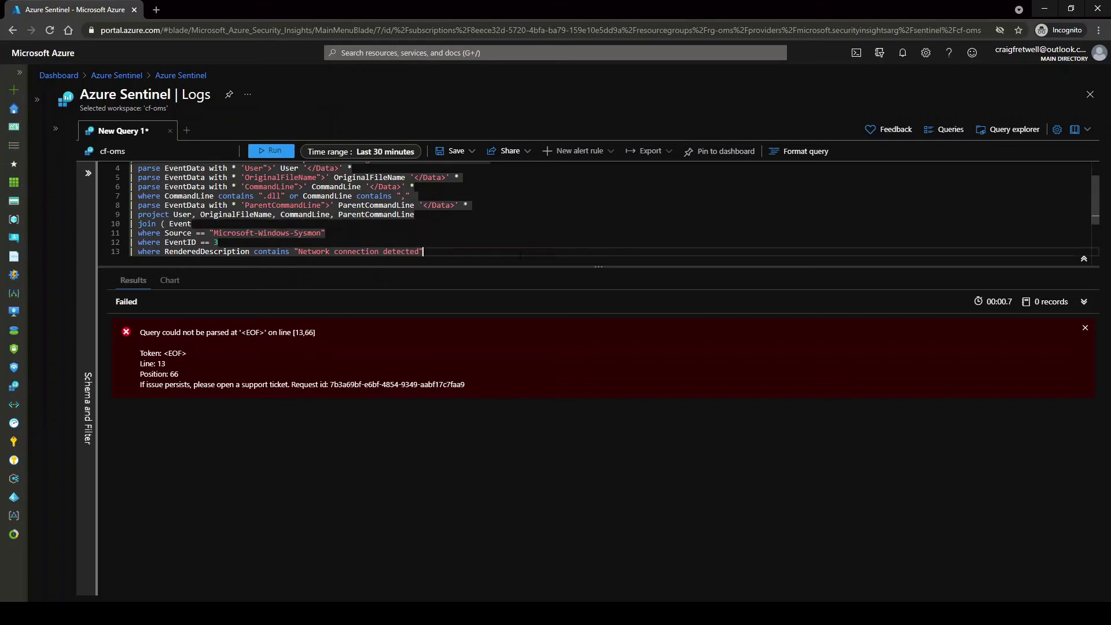
{"action": "key", "text": "Return"}
{"action": "type", "text": "| "}
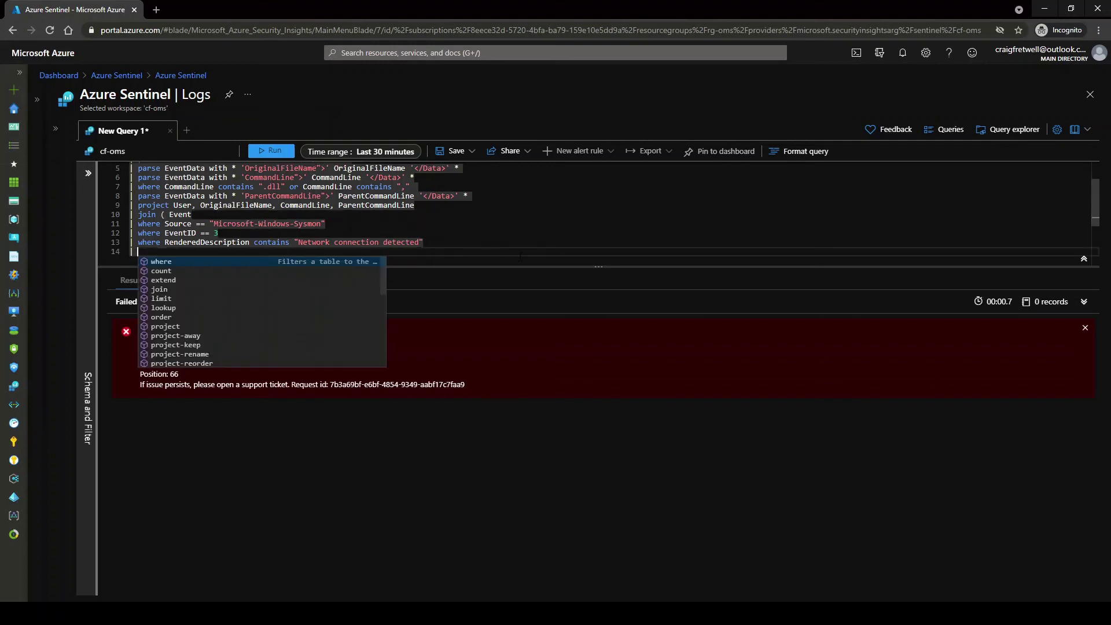
{"action": "type", "text": "parse EventDa"}
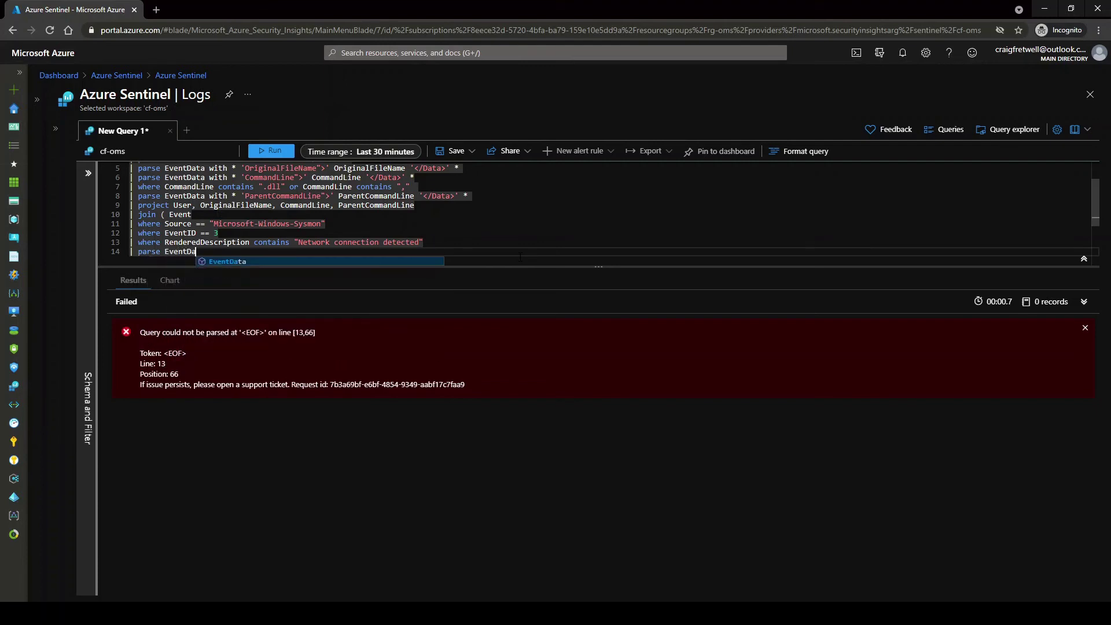
{"action": "type", "text": "ta with"}
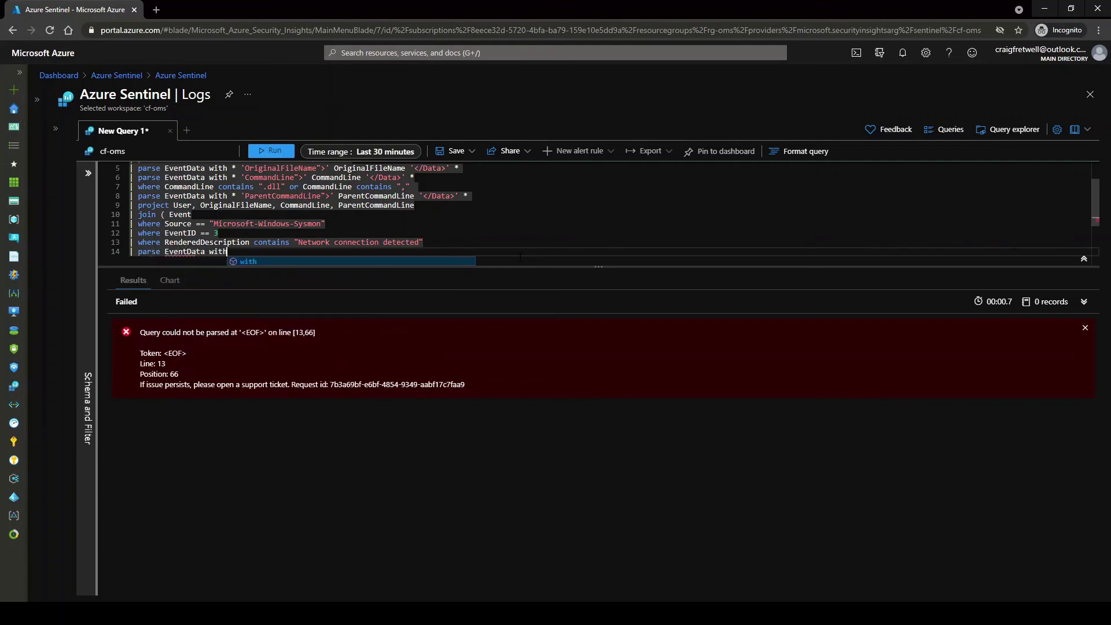
{"action": "type", "text": " * 'User"}
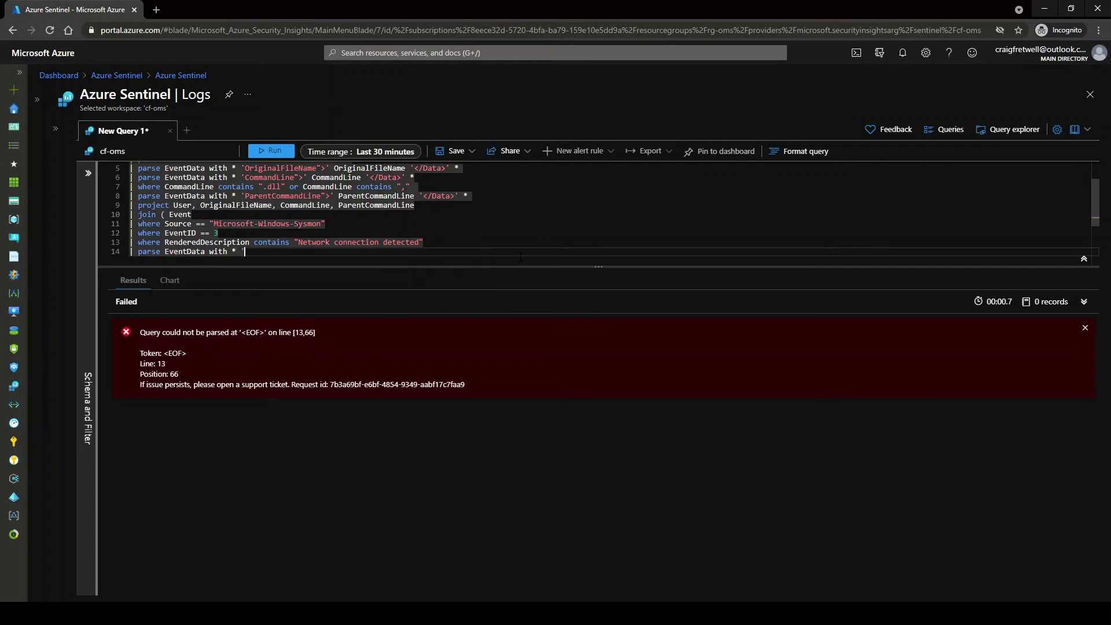
{"action": "type", "text": "\">'User'</Data"}
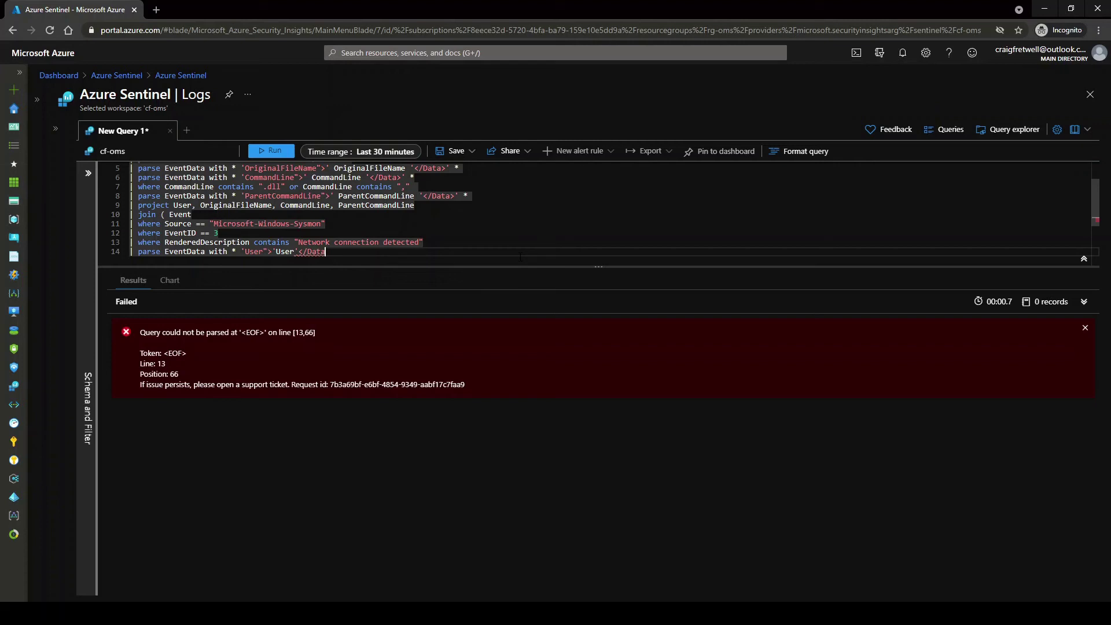
{"action": "type", "text": ">'*"}
Add the DestinationIp parse line and project TimeGenerated, User, DestinationIp, closing the join subquery
{"action": "left_click", "coordinate": [485, 251]}
{"action": "type", "text": "| parse EventData with * 'DestinationIp\">' DestinationIp '</Data>' *"}
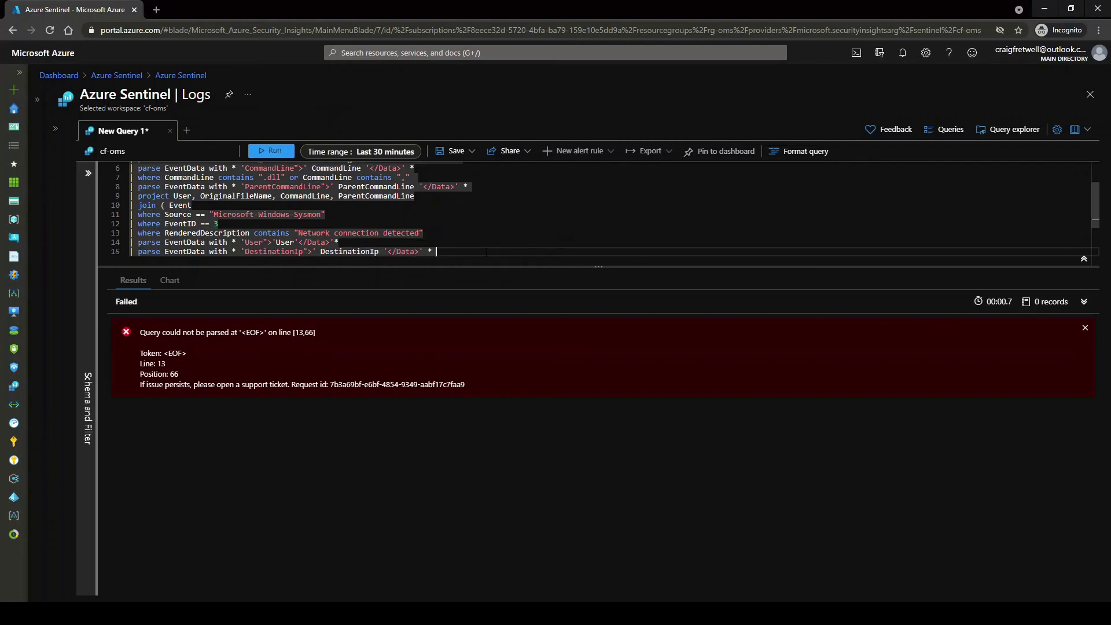
{"action": "key", "text": "Return"}
{"action": "type", "text": "|parse"}
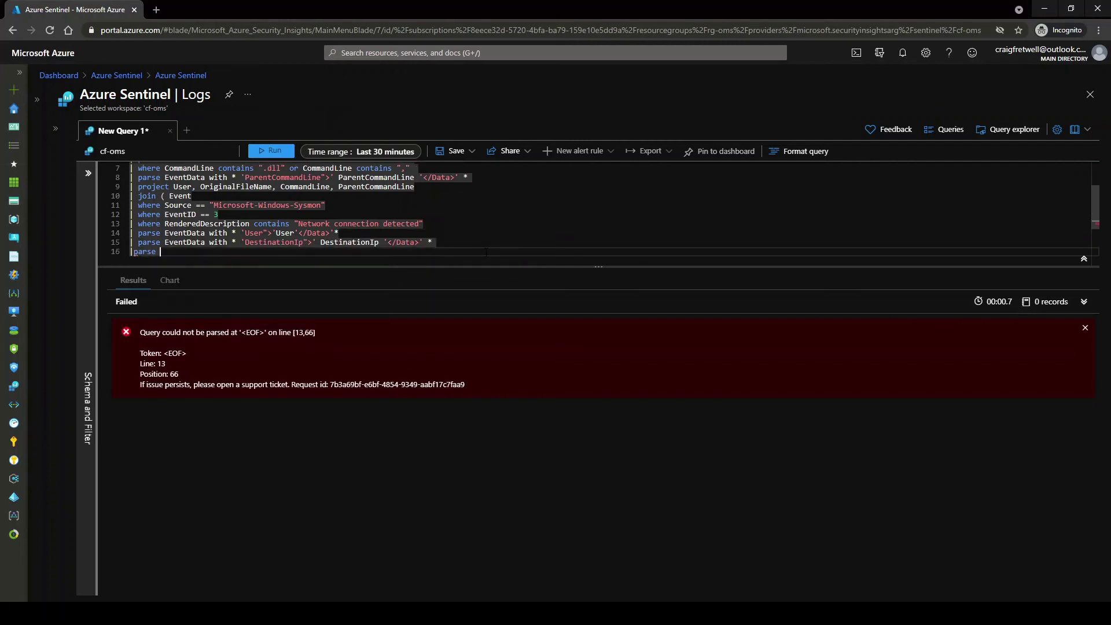
{"action": "key", "text": "BackSpace"}
{"action": "key", "text": "BackSpace"}
{"action": "key", "text": "BackSpace"}
{"action": "key", "text": "BackSpace"}
{"action": "key", "text": "BackSpace"}
{"action": "key", "text": "BackSpace"}
{"action": "key", "text": "BackSpace"}
{"action": "type", "text": "| partition"}
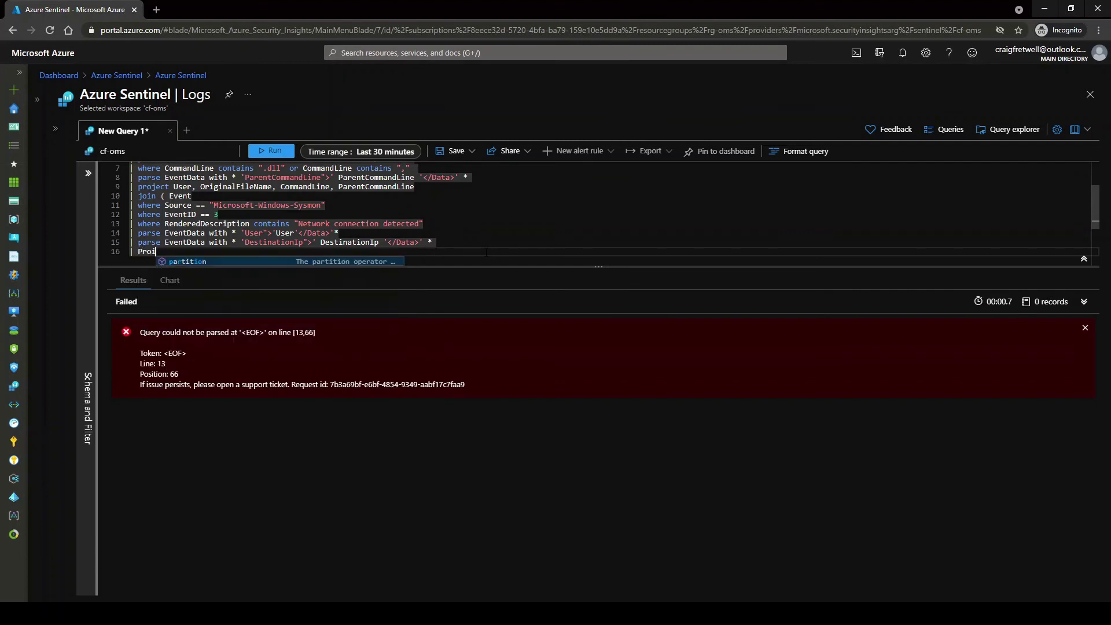
{"action": "key", "text": "BackSpace"}
{"action": "key", "text": "BackSpace"}
{"action": "key", "text": "BackSpace"}
{"action": "key", "text": "BackSpace"}
{"action": "key", "text": "BackSpace"}
{"action": "key", "text": "BackSpace"}
{"action": "key", "text": "BackSpace"}
{"action": "key", "text": "BackSpace"}
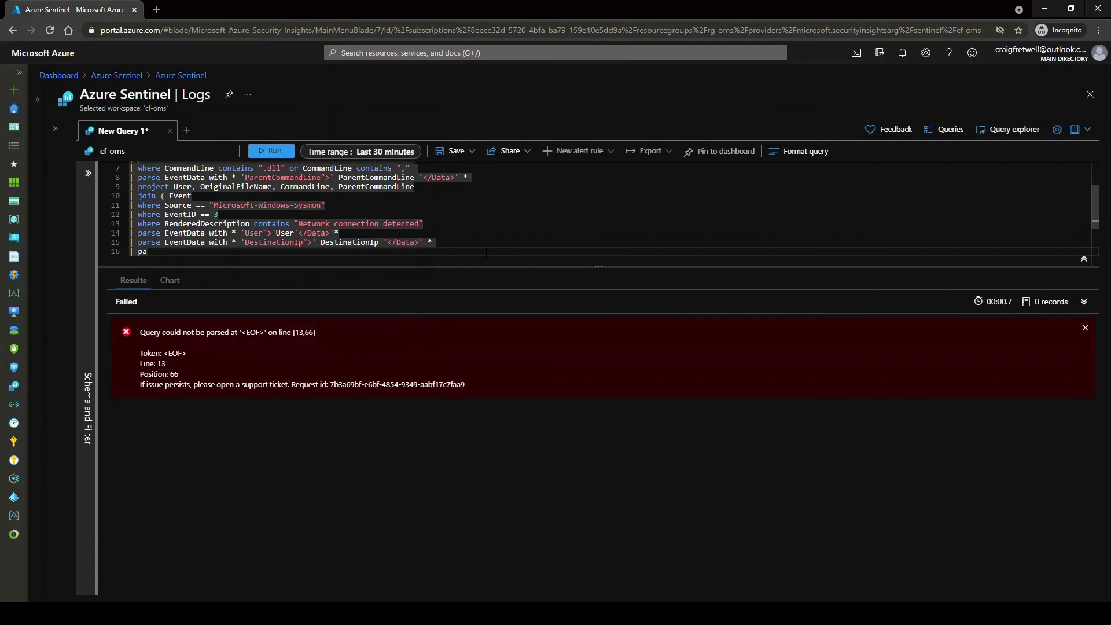
{"action": "key", "text": "BackSpace"}
{"action": "type", "text": "roject "}
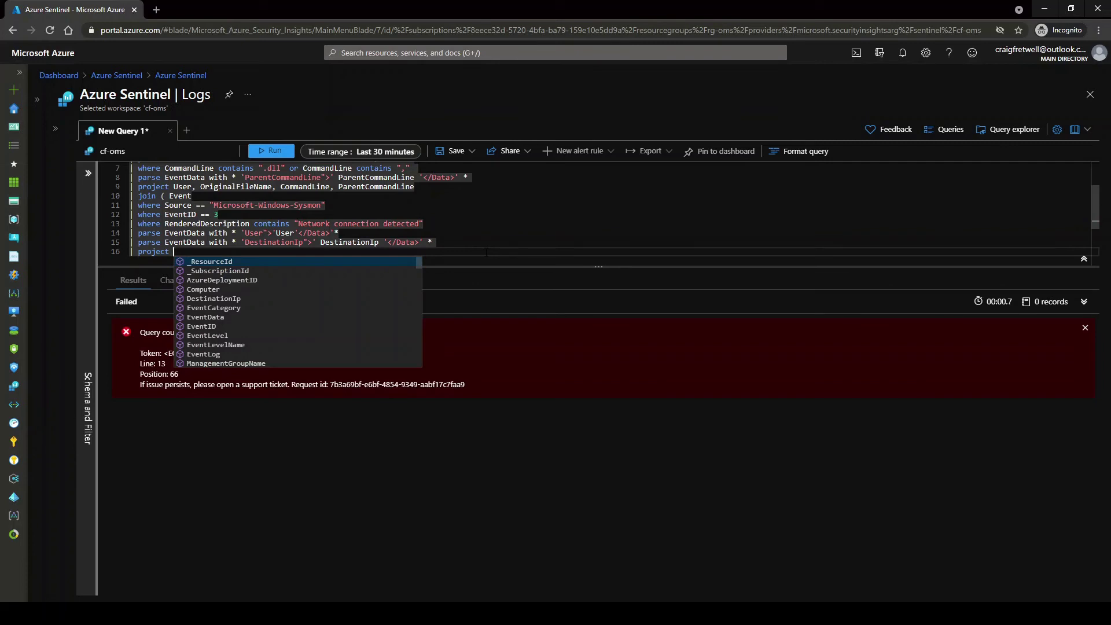
{"action": "type", "text": "TimeGenerated,"}
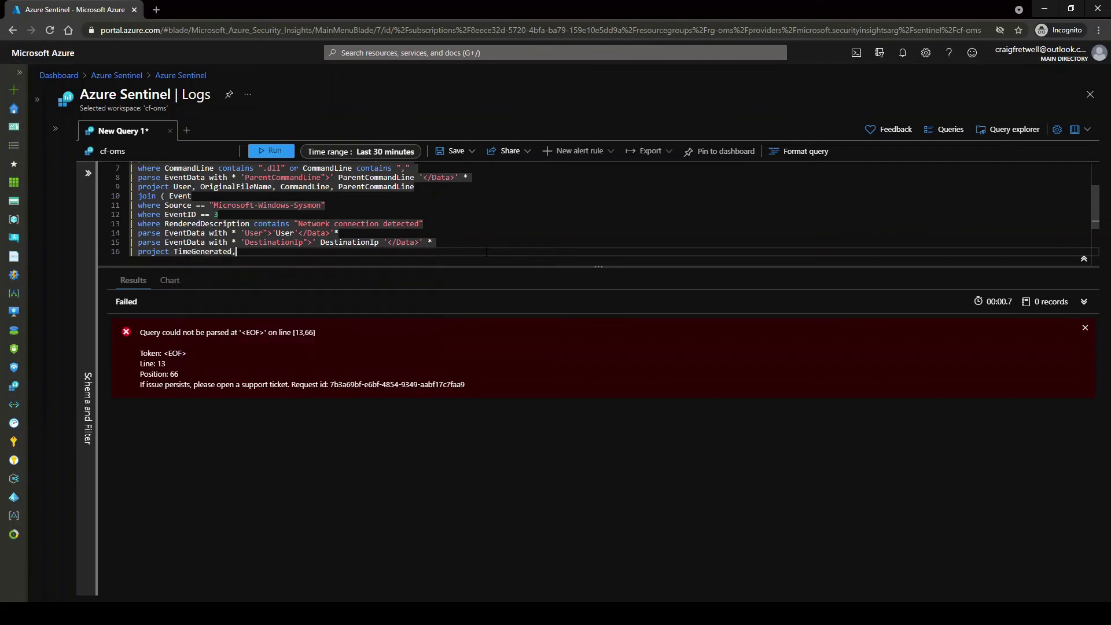
{"action": "type", "text": " User, Des"}
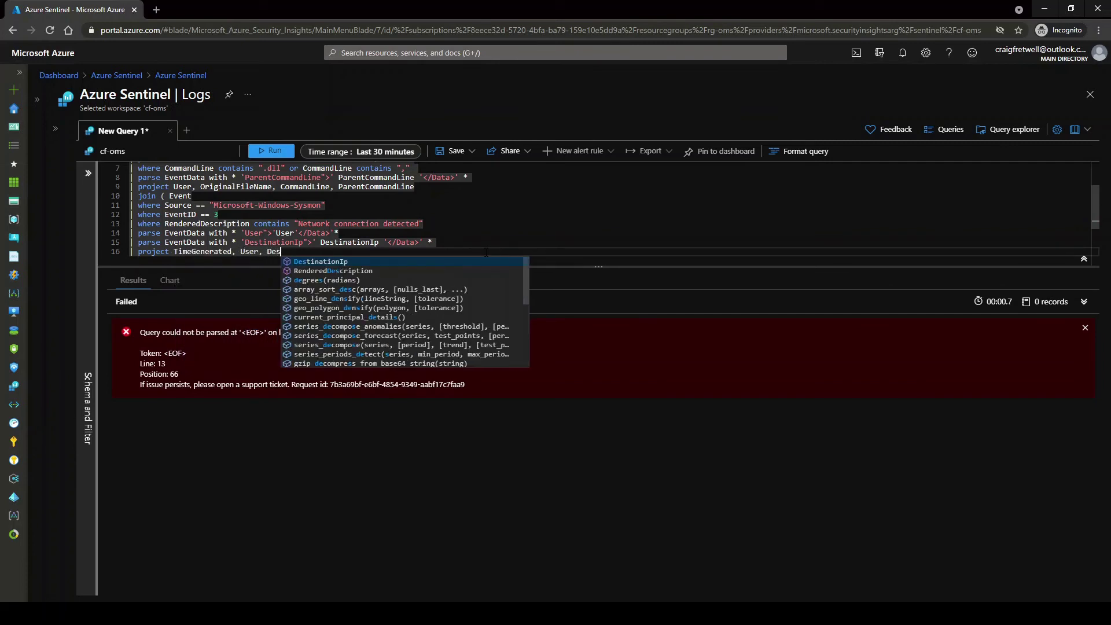
{"action": "key", "text": "Tab"}
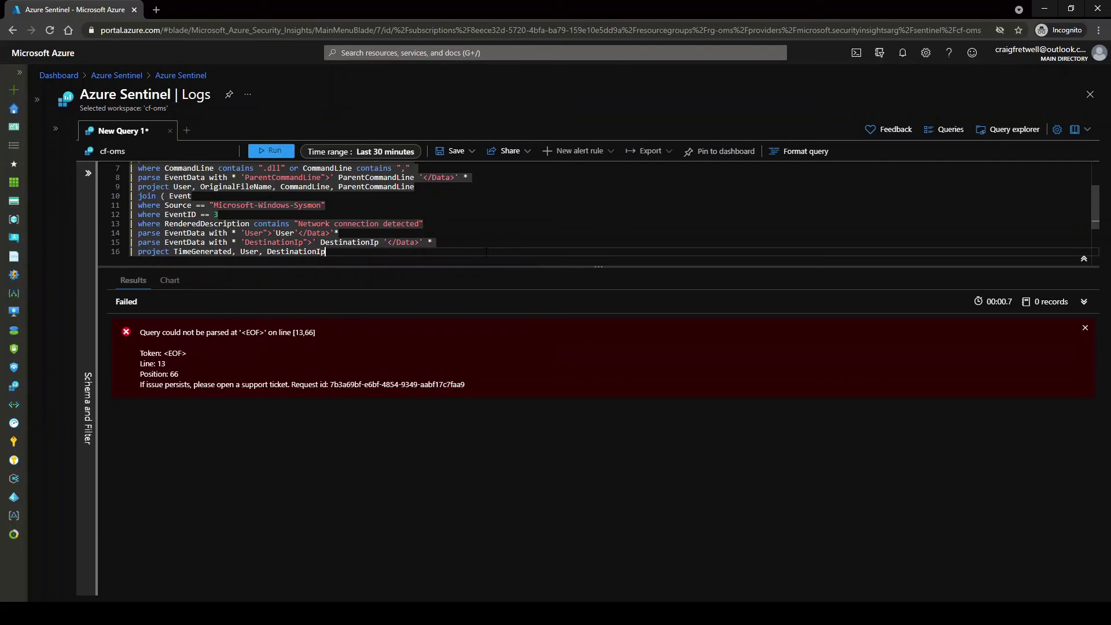
{"action": "type", "text": ")"}
Join on User and drop the duplicate User1 column with project-away
{"action": "key", "text": "Return"}
{"action": "type", "text": "o"}
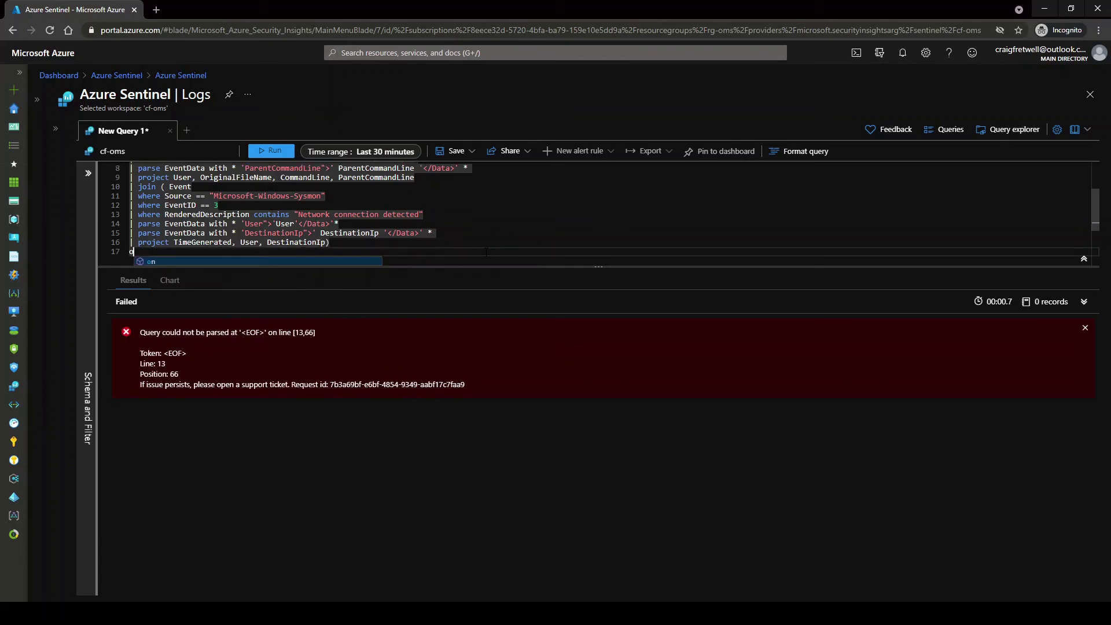
{"action": "type", "text": "n YU"}
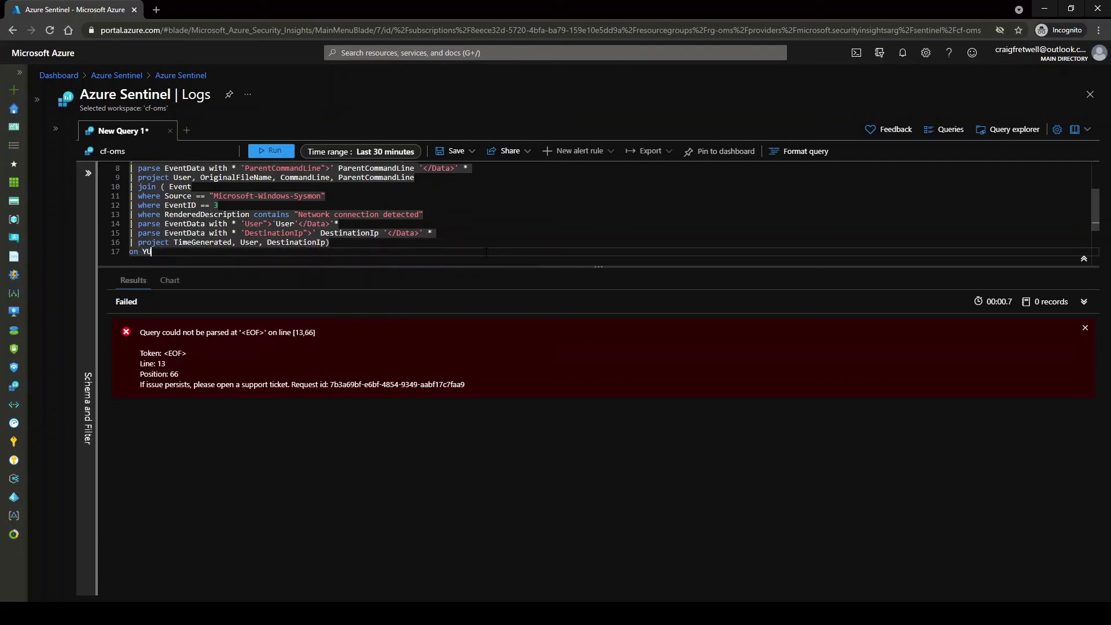
{"action": "key", "text": "BackSpace"}
{"action": "key", "text": "BackSpace"}
{"action": "type", "text": "User"}
{"action": "key", "text": "Return"}
{"action": "type", "text": "|p"}
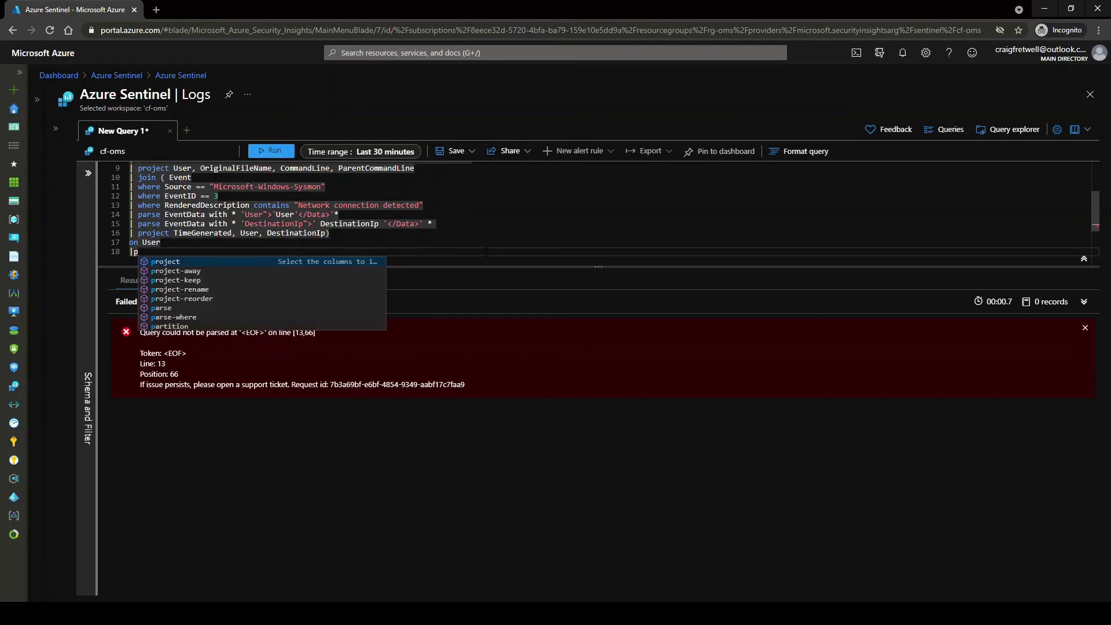
{"action": "key", "text": "Down"}
{"action": "key", "text": "Tab"}
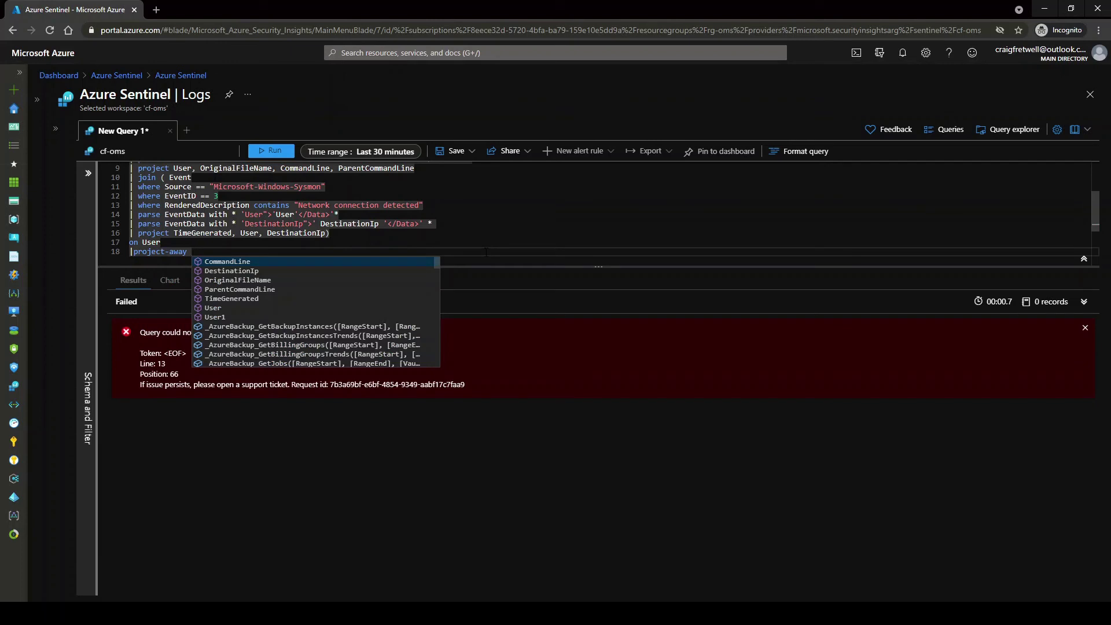
{"action": "type", "text": "U"}
{"action": "key", "text": "Down"}
{"action": "key", "text": "Tab"}
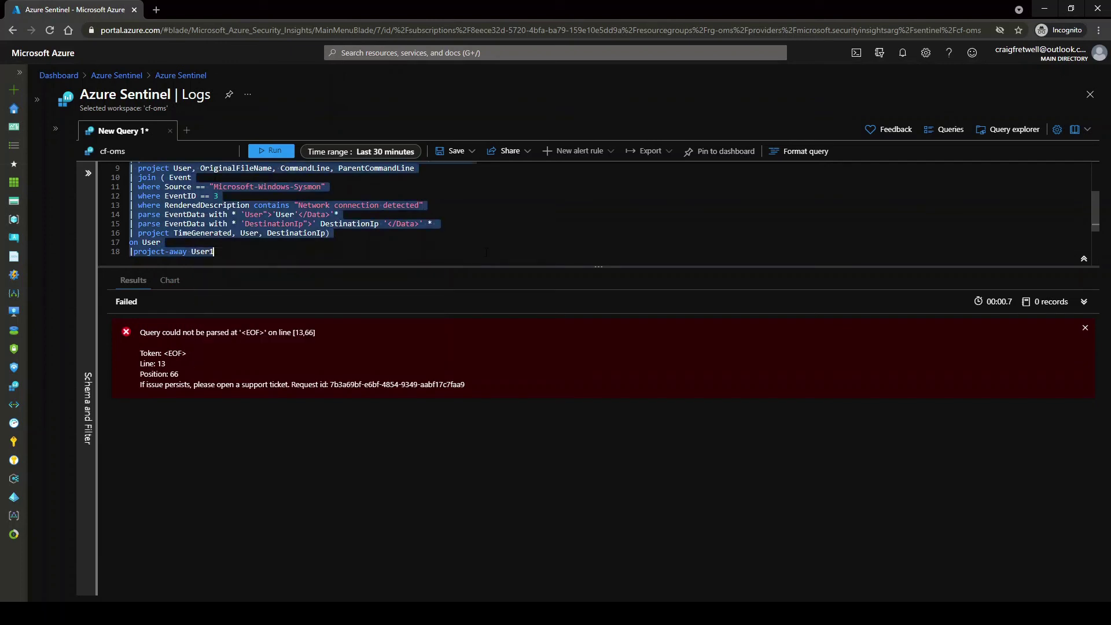
Run the join query and expand its single record to inspect the CommandLine download URL
{"action": "key", "text": "shift+Return"}
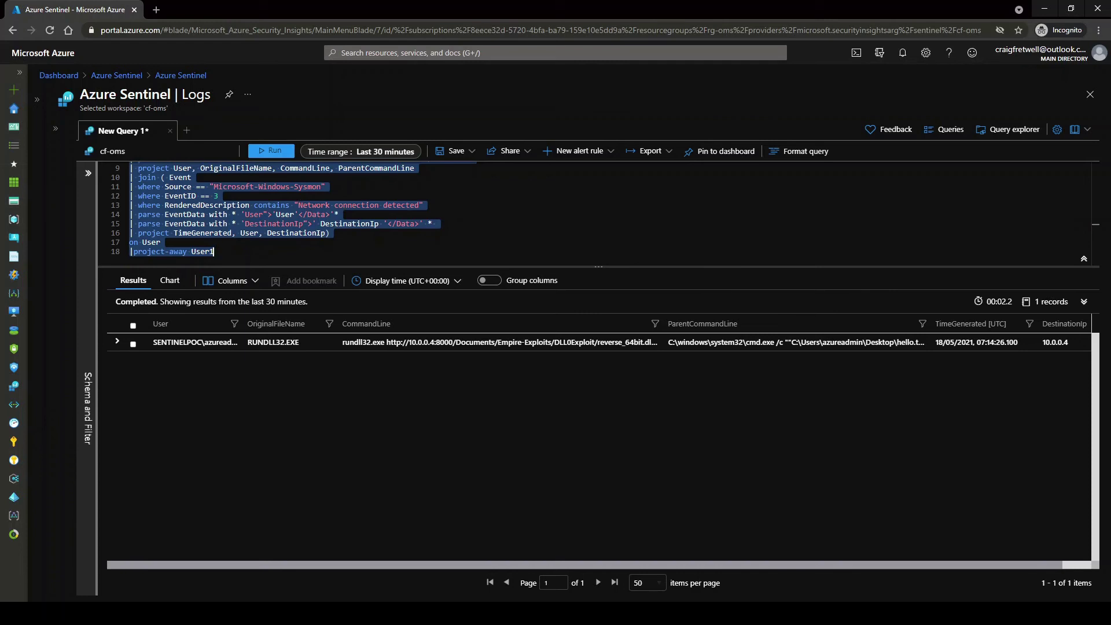
{"action": "left_click", "coordinate": [118, 342]}
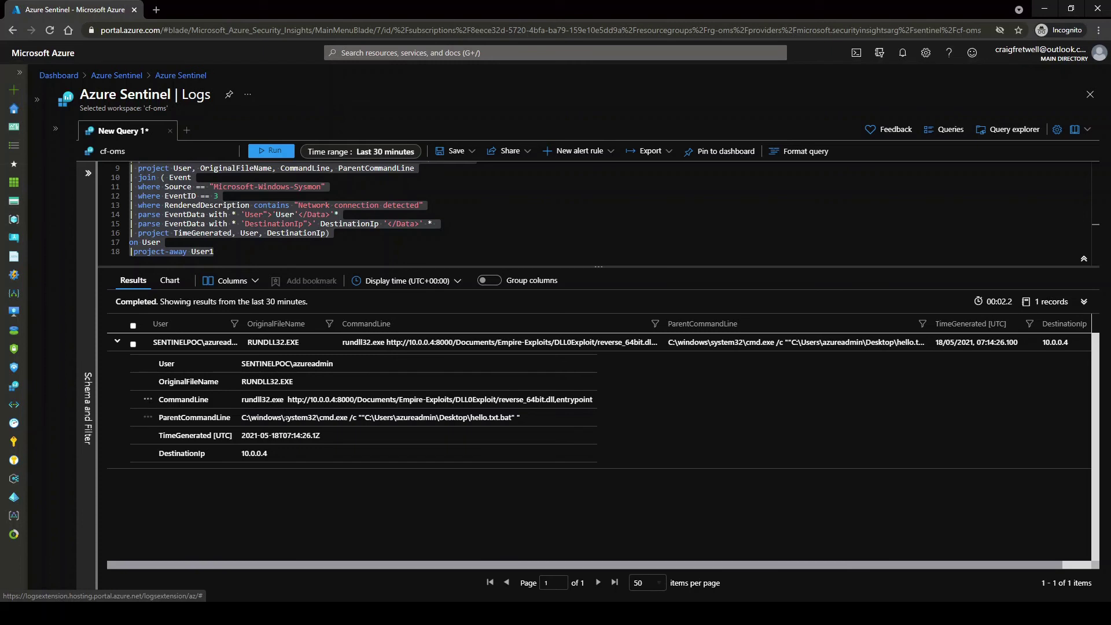
{"action": "left_click_drag", "start_coordinate": [288, 399], "coordinate": [598, 399]}
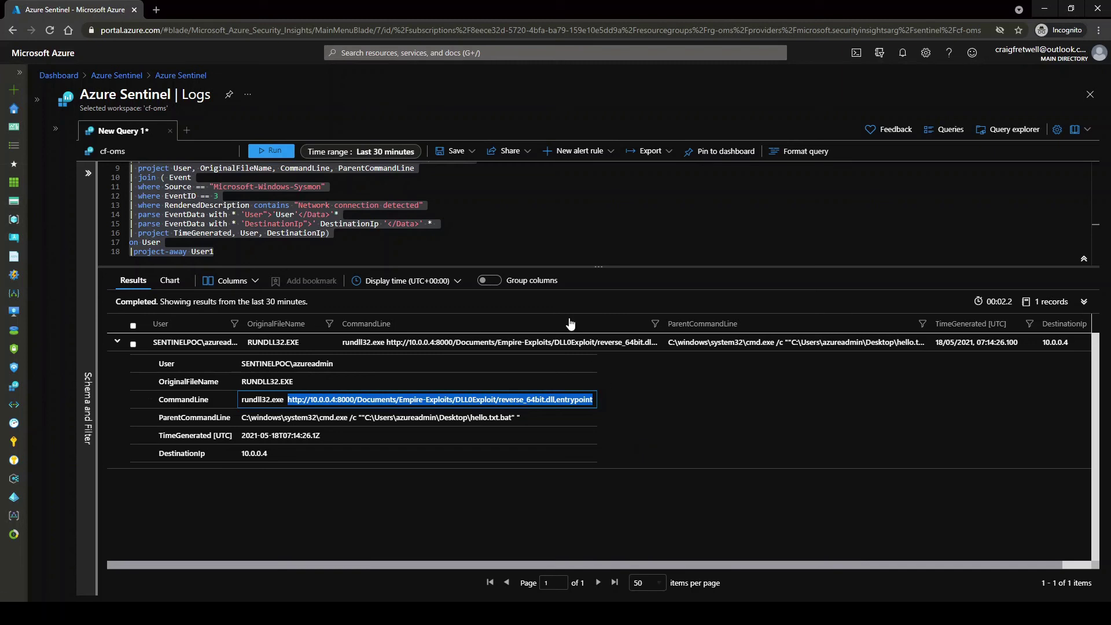
{"action": "left_click", "coordinate": [592, 400]}
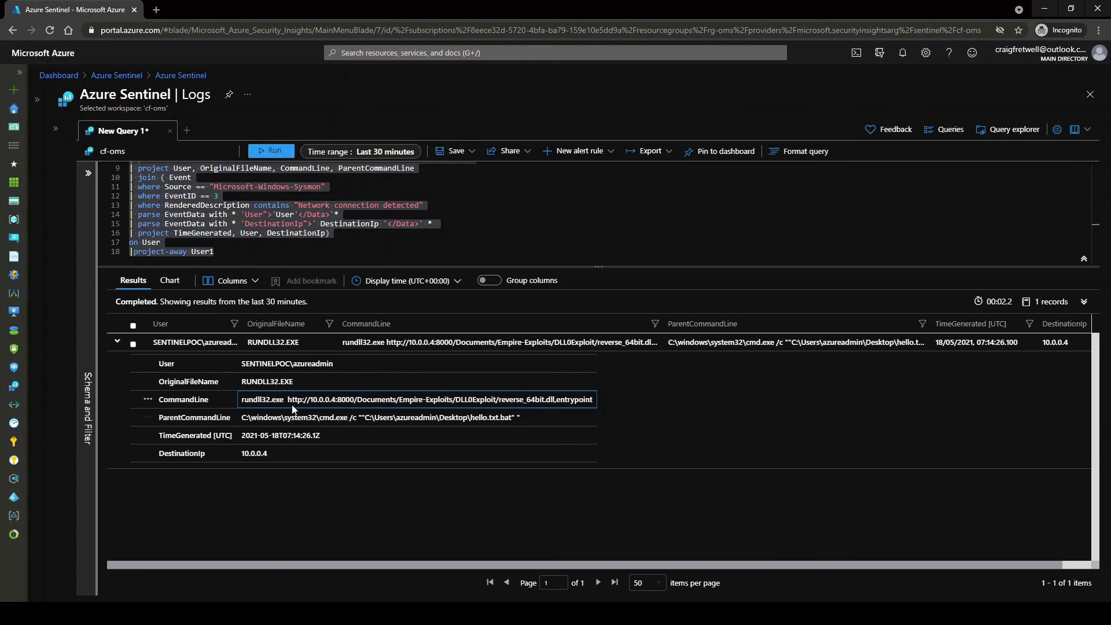
{"action": "left_click_drag", "start_coordinate": [287, 400], "coordinate": [584, 404]}
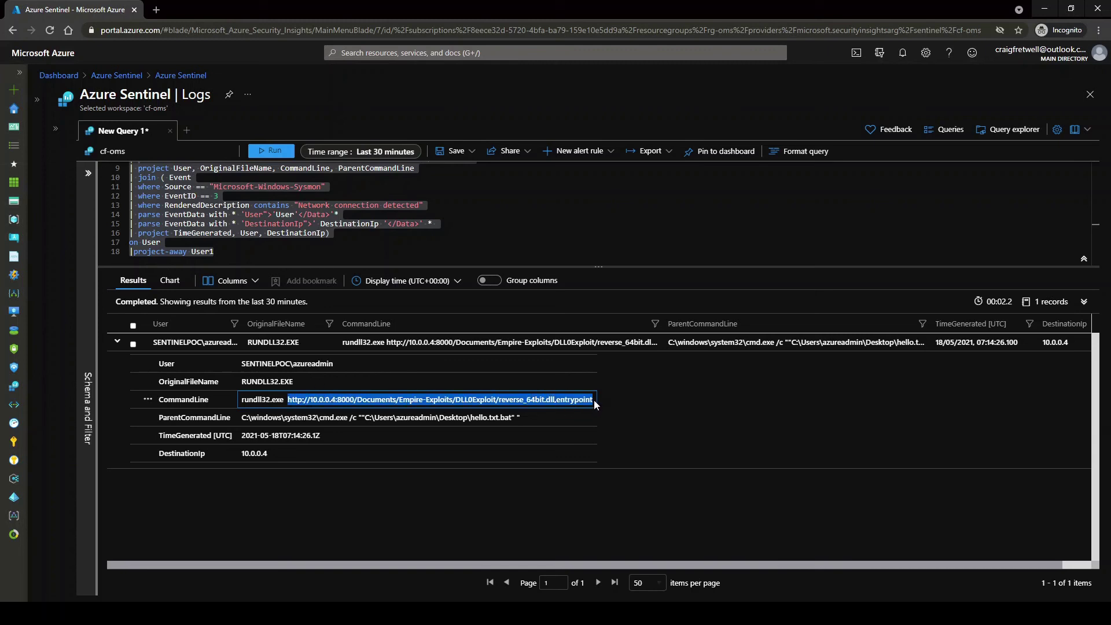
{"action": "left_click", "coordinate": [594, 404]}
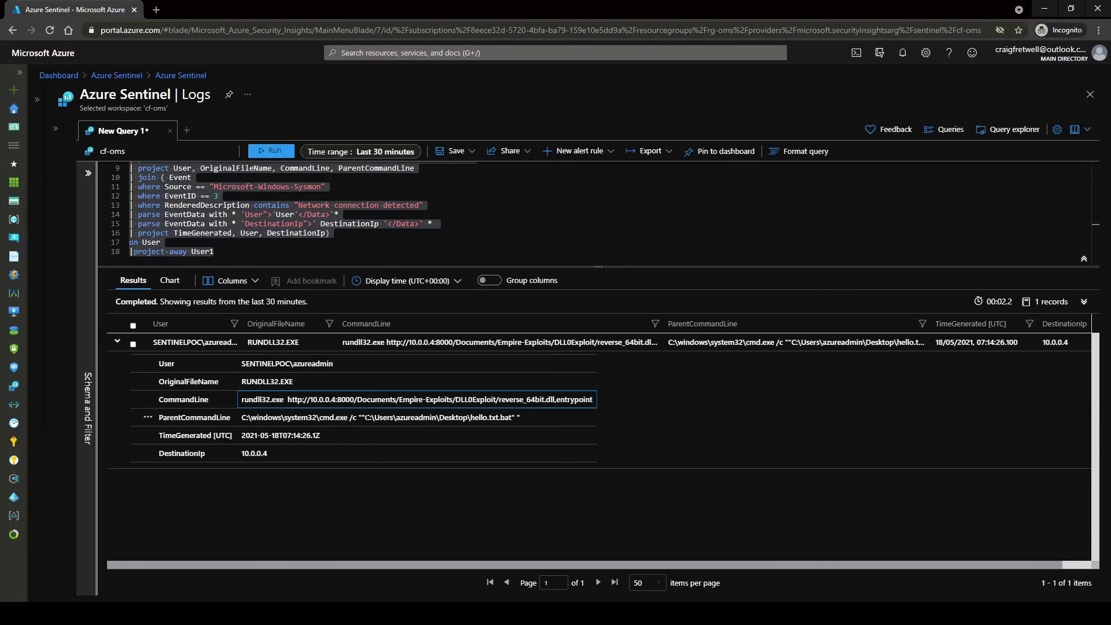
Inspect the ParentCommandLine batch file path and the DestinationIp 10.0.0.4
{"action": "left_click_drag", "start_coordinate": [365, 417], "coordinate": [301, 419]}
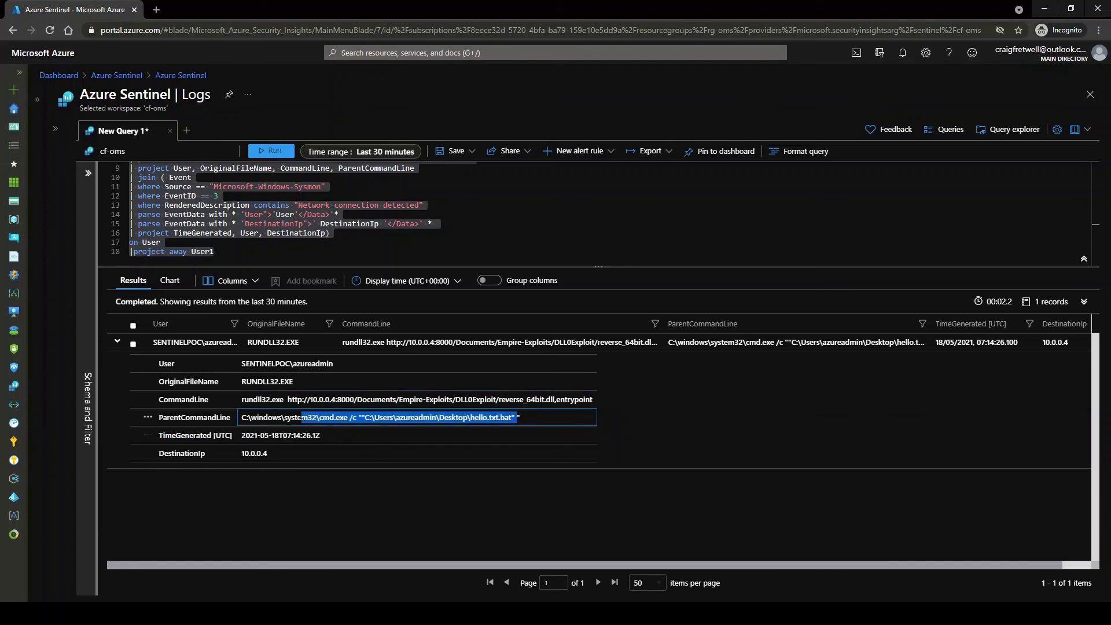
{"action": "left_click", "coordinate": [239, 399]}
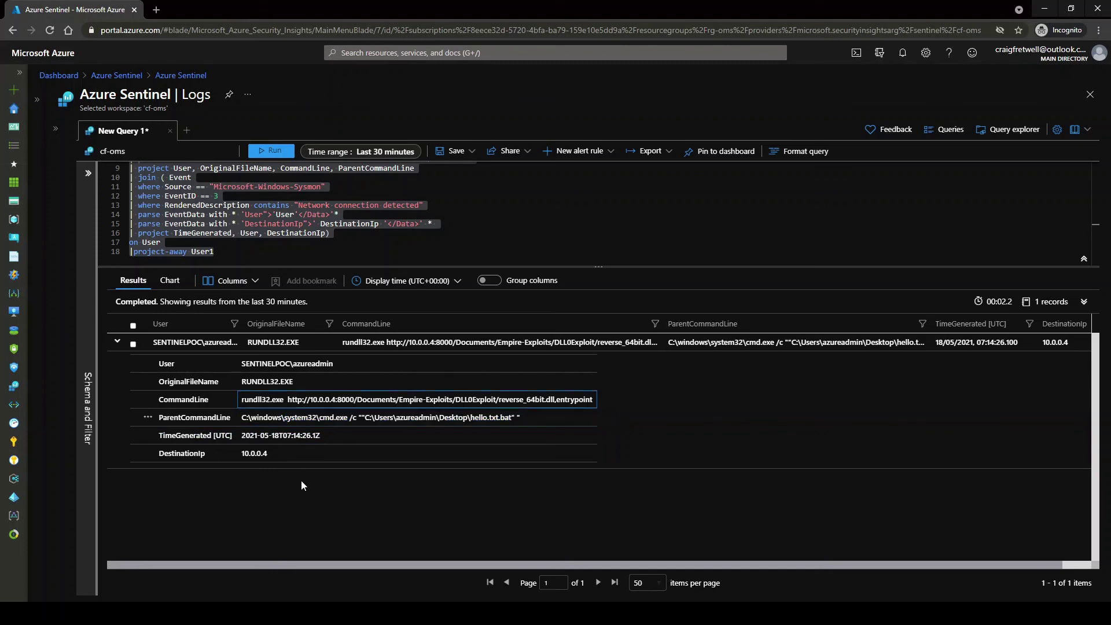
{"action": "left_click", "coordinate": [272, 454]}
{"action": "left_click_drag", "start_coordinate": [270, 454], "coordinate": [242, 455]}
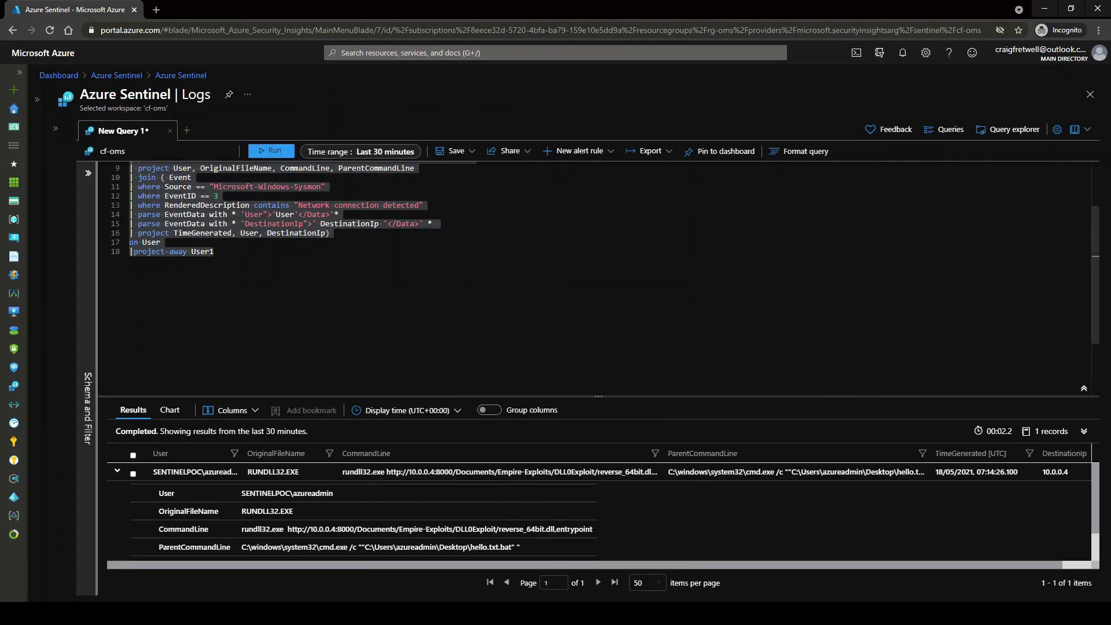
Scroll the query editor up to line 1 to view the whole 18-line query
{"action": "scroll", "coordinate": [474, 352], "scroll_direction": "up", "scroll_amount": 3}
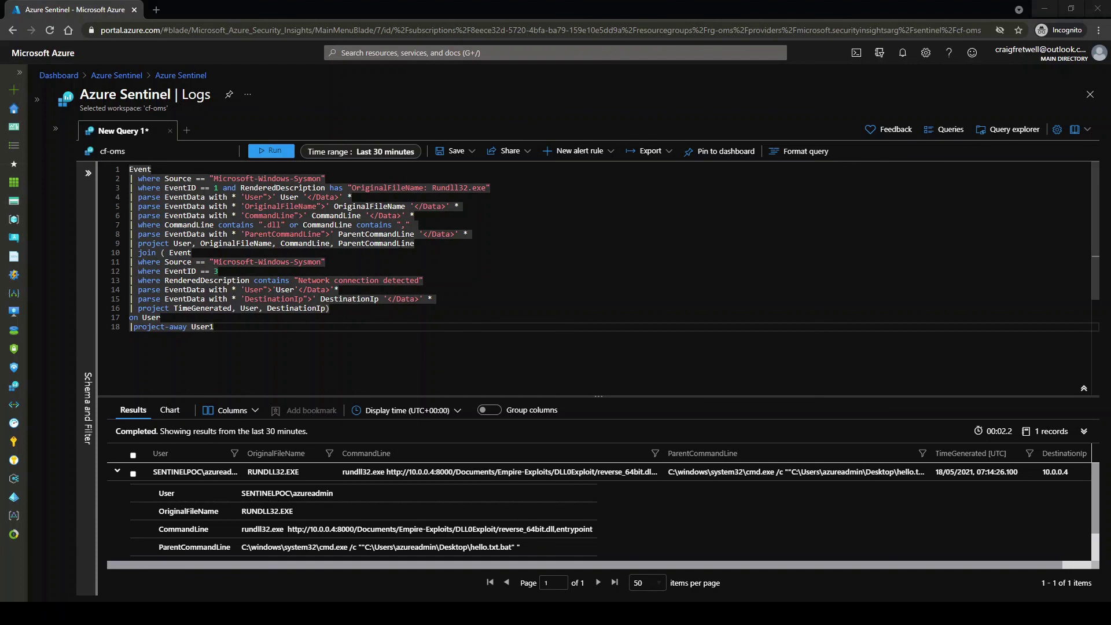
{"action": "scroll", "coordinate": [484, 237], "scroll_direction": "down", "scroll_amount": 1}
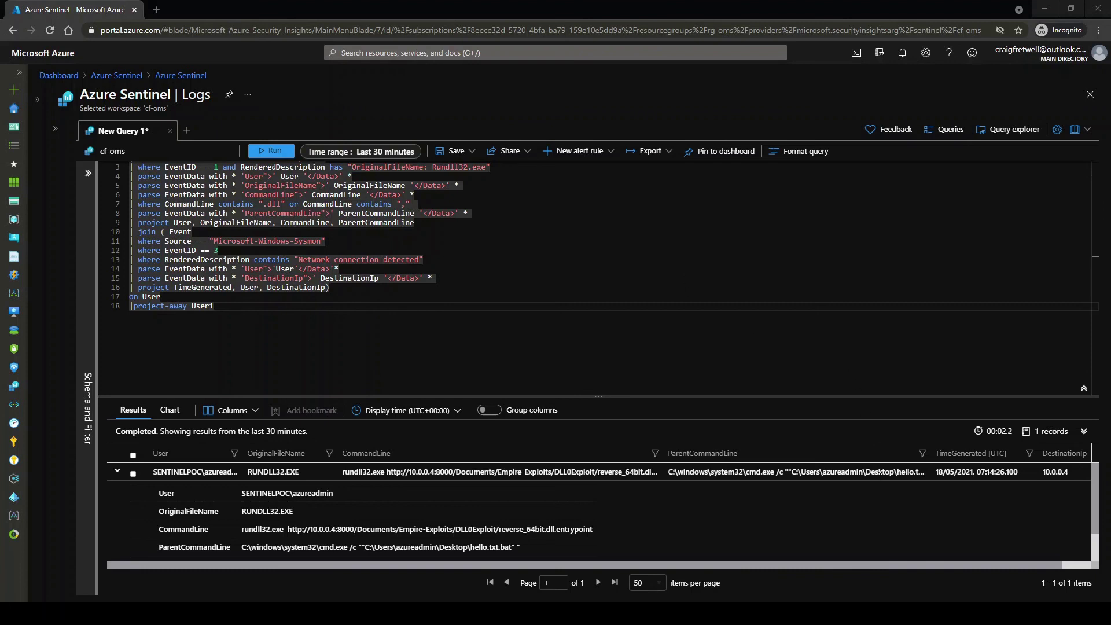
{"action": "scroll", "coordinate": [579, 243], "scroll_direction": "down", "scroll_amount": 1}
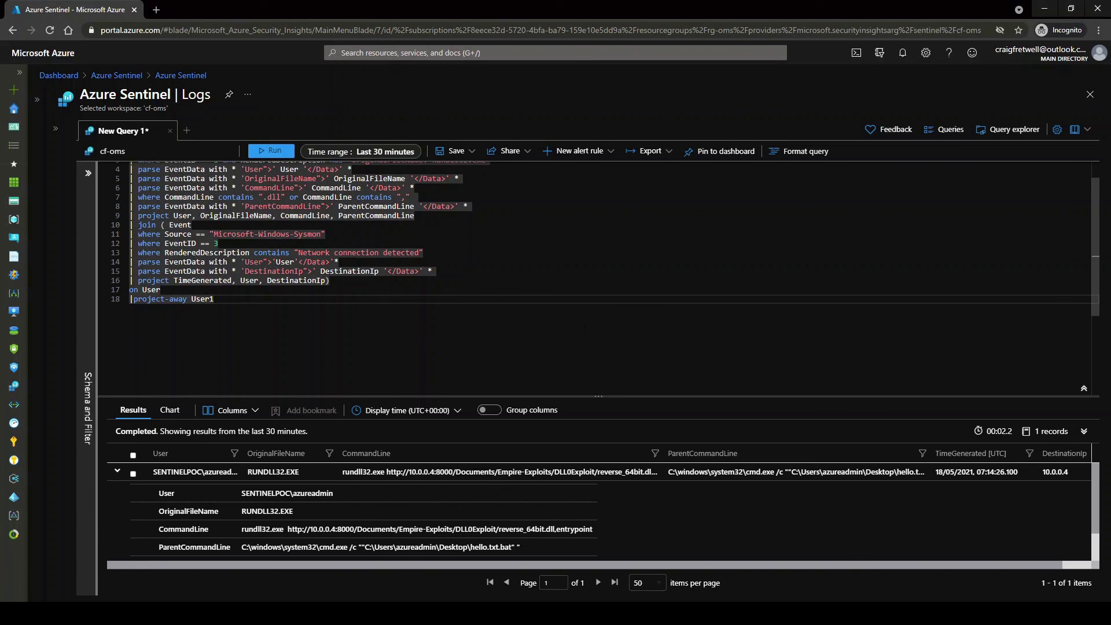
{"action": "scroll", "coordinate": [584, 354], "scroll_direction": "up", "scroll_amount": 1}
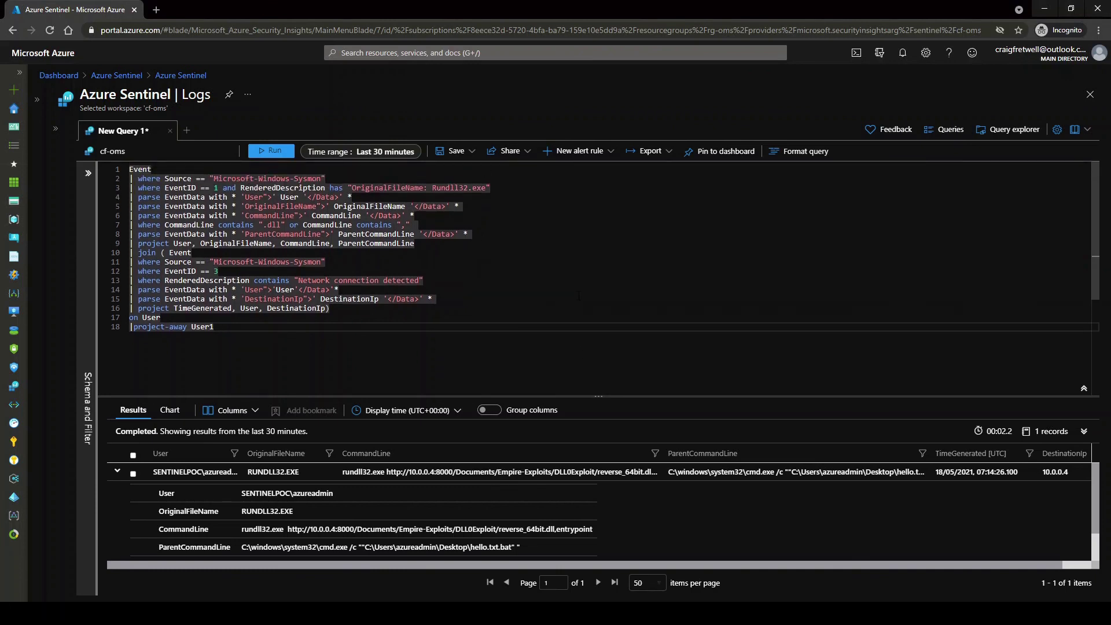